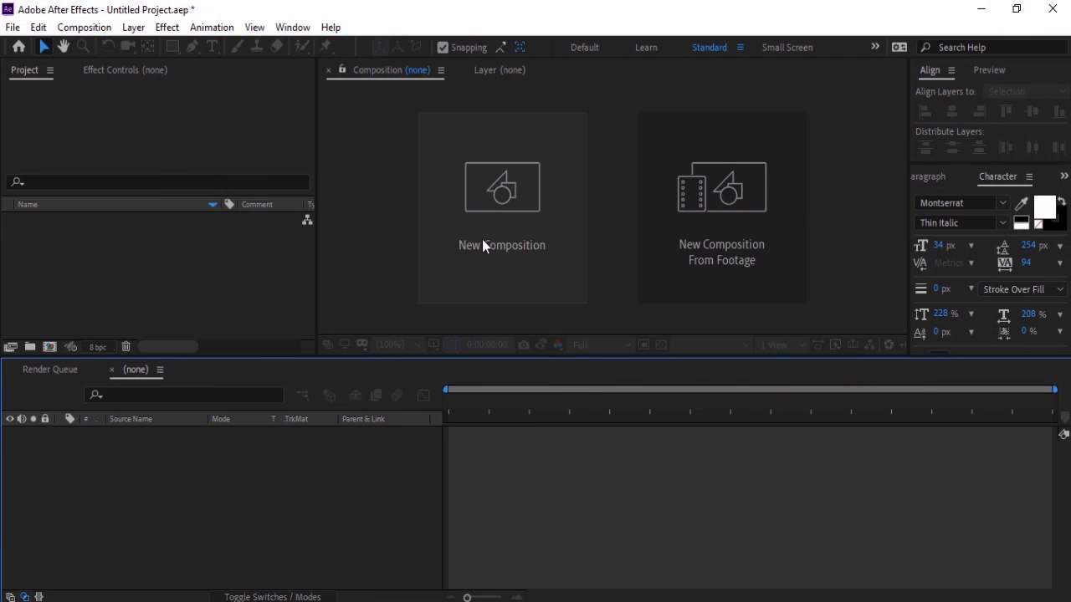
# Step: Create Comp 1 at 1280×720, 60 fps, 0:00:17:00 duration, with a black background
pyautogui.click(482, 243)
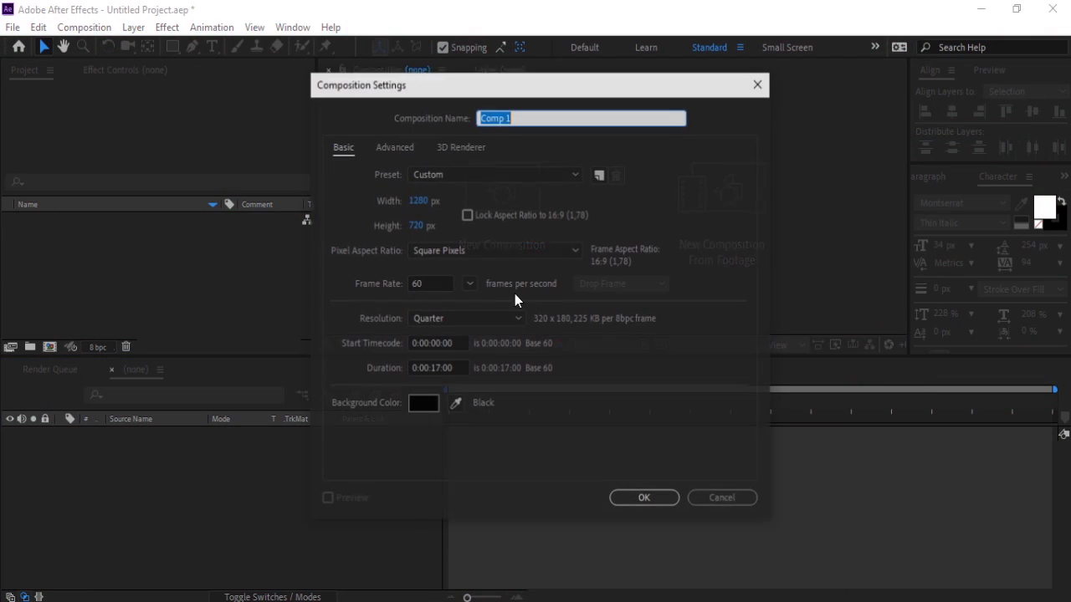
pyautogui.click(652, 505)
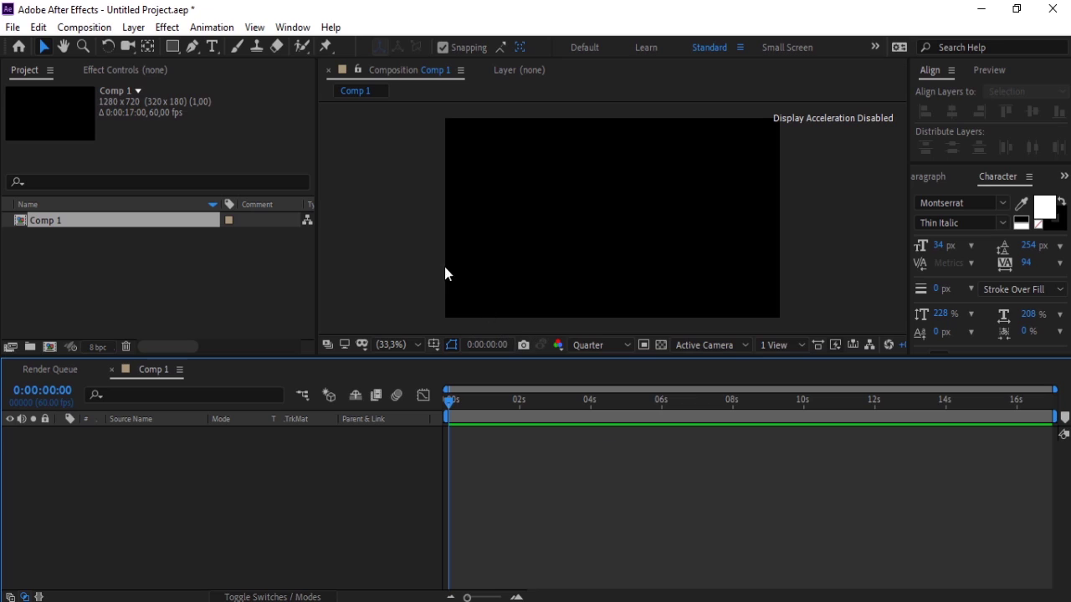
# Step: Add a text layer reading 'ANIMATION' in the composition
pyautogui.click(210, 47)
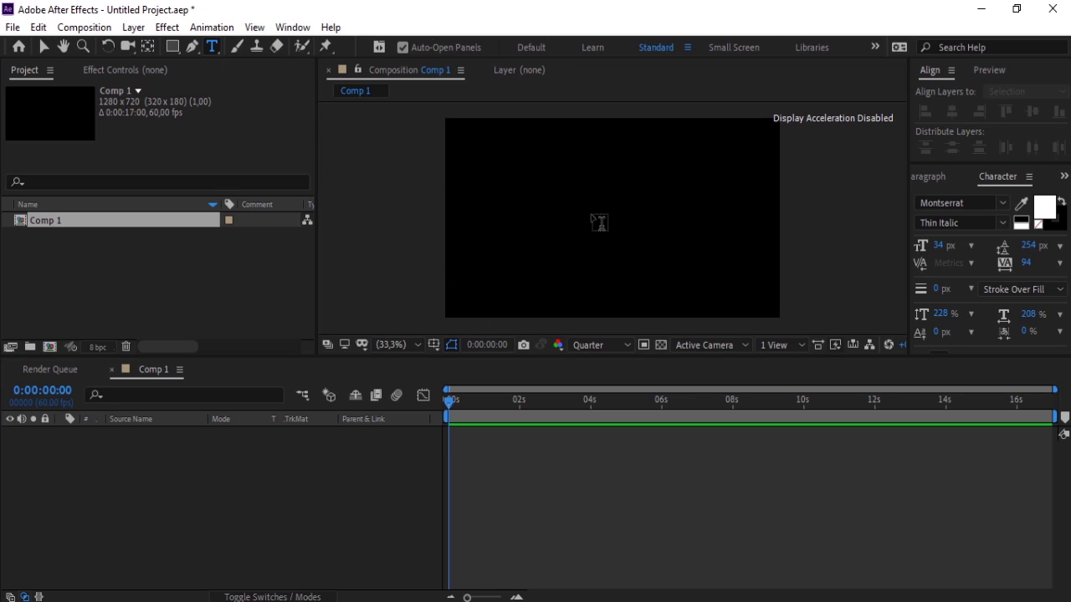
pyautogui.click(592, 210)
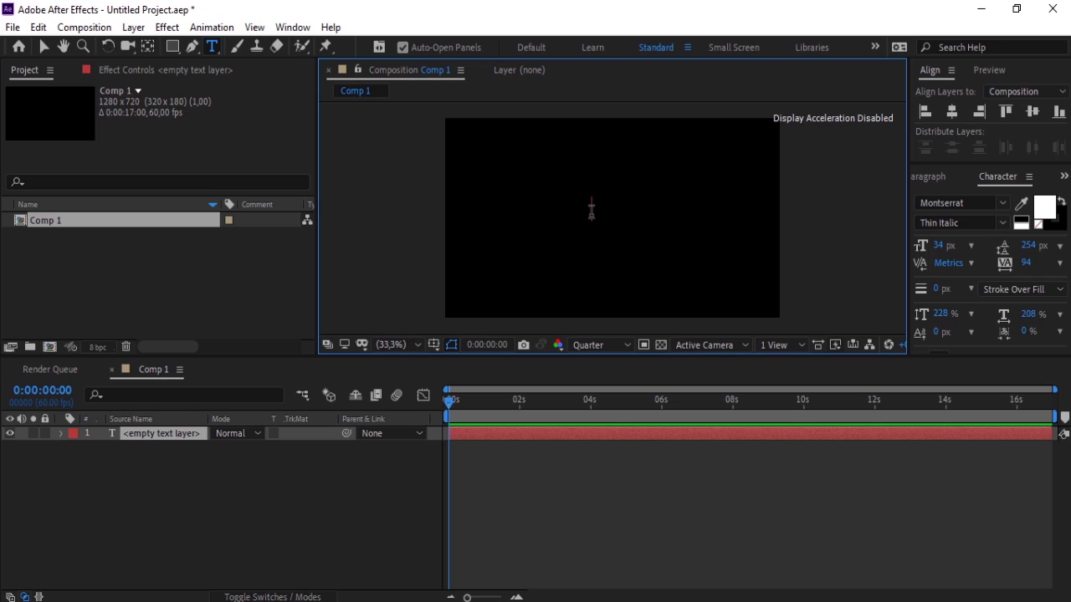
pyautogui.write('ANIMATION')
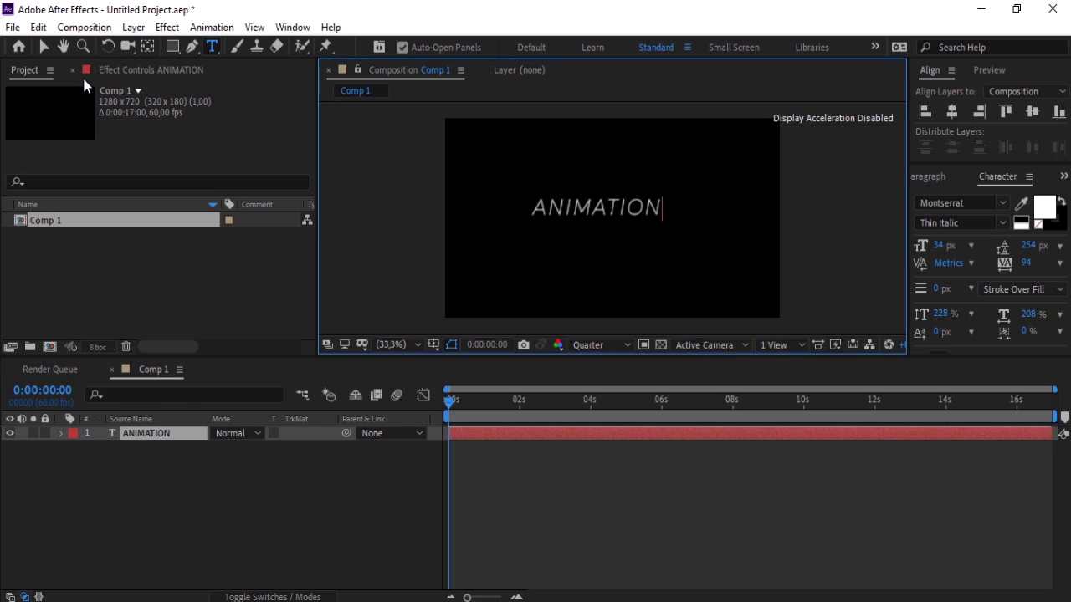
pyautogui.click(44, 47)
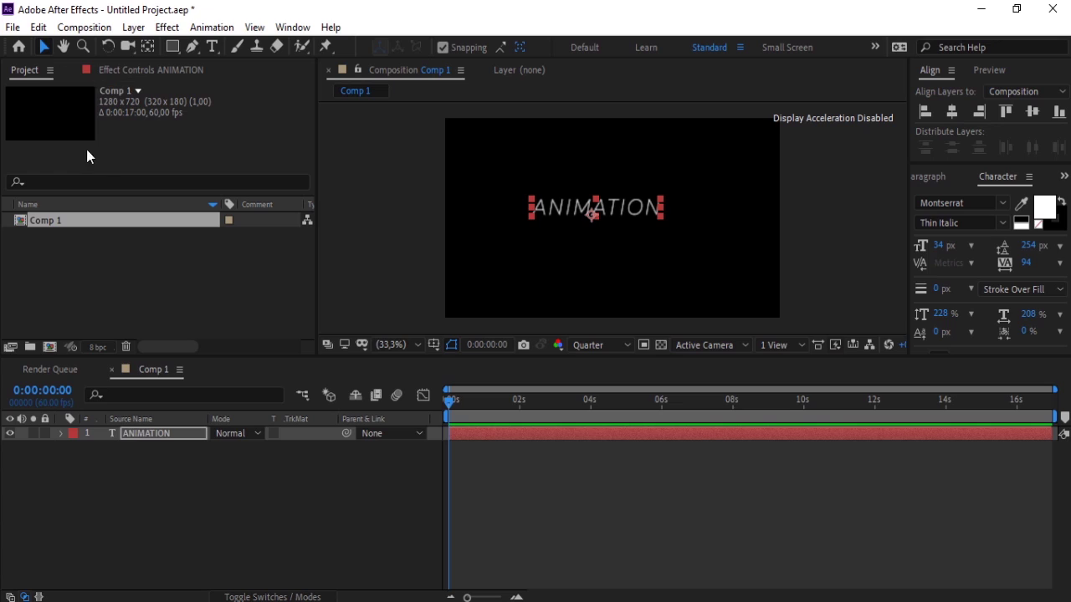
# Step: Make the ANIMATION text Montserrat ExtraBold at 54 px and centre it horizontally
pyautogui.click(164, 432)
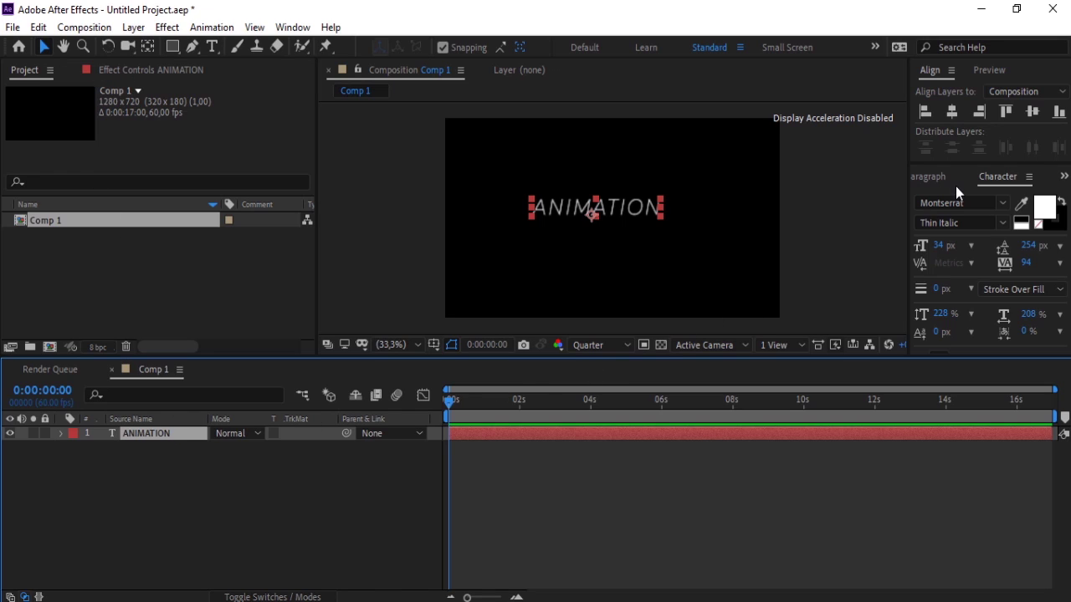
pyautogui.click(1003, 224)
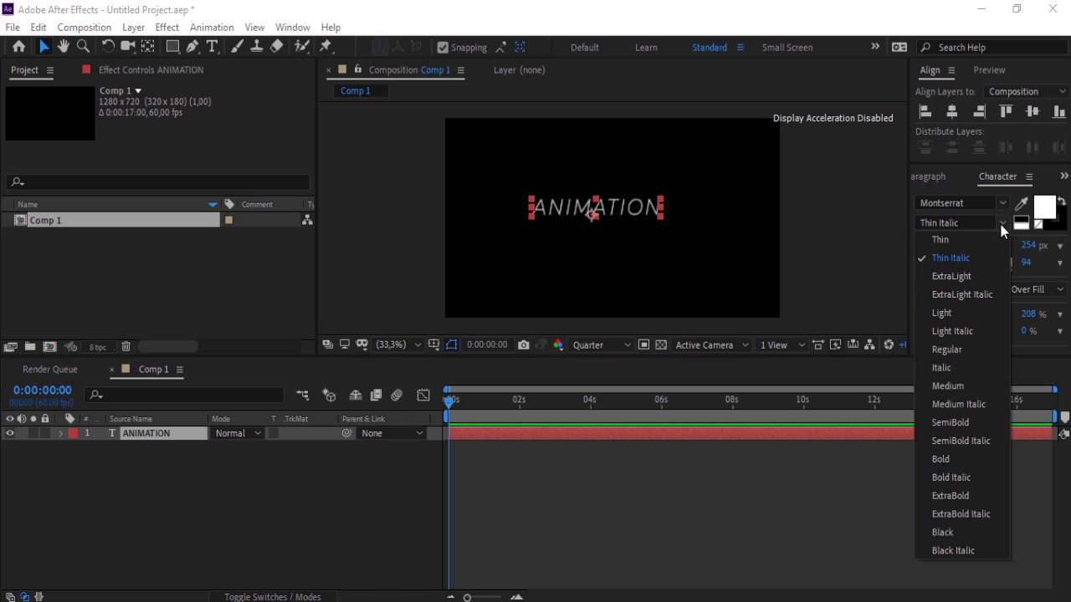
pyautogui.click(982, 495)
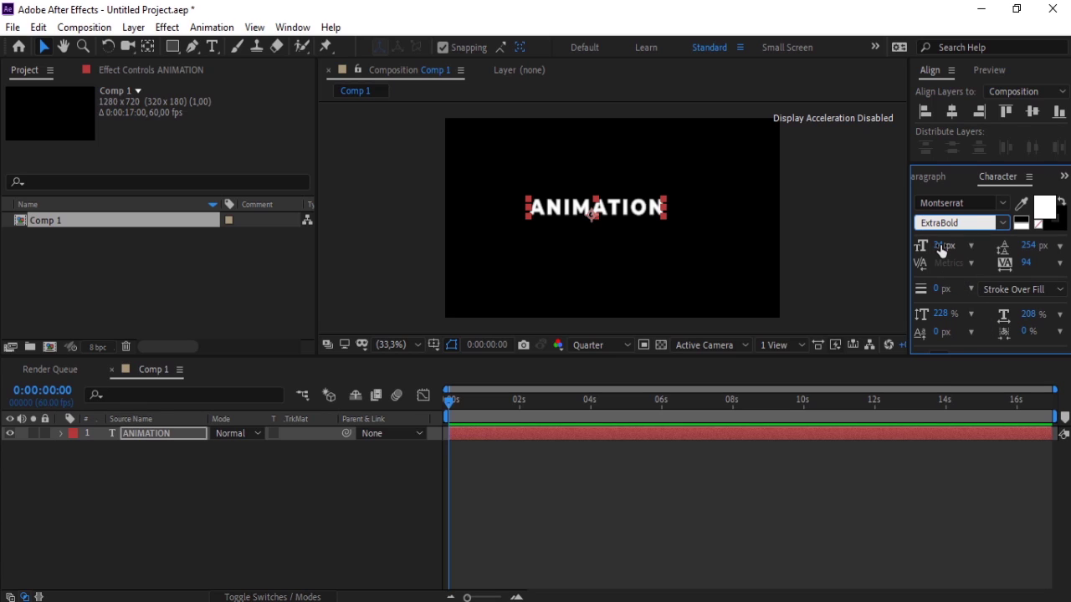
pyautogui.moveTo(942, 248); pyautogui.dragTo(966, 253)
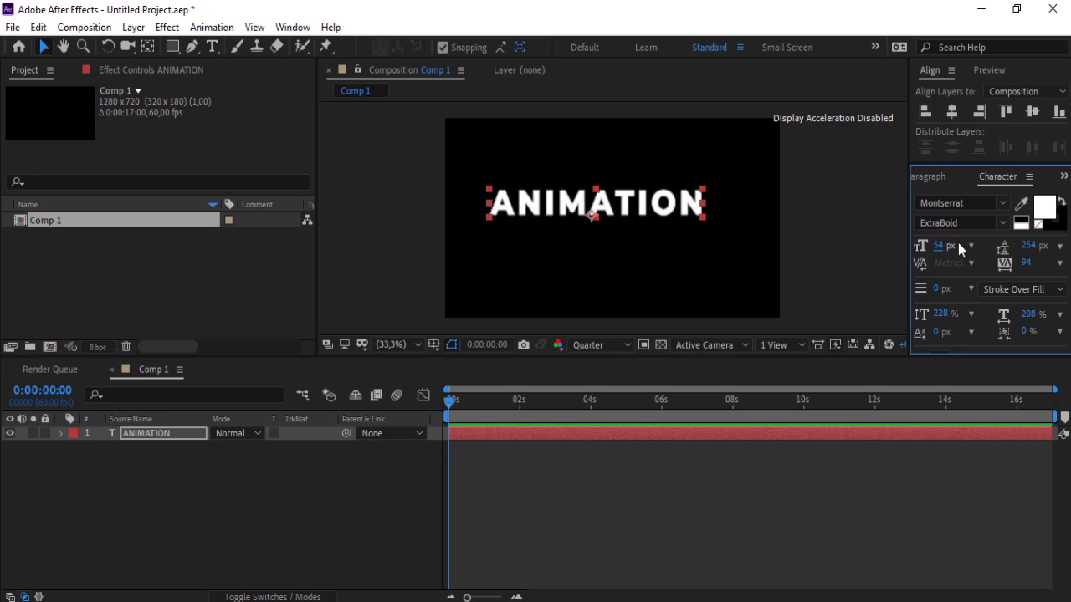
pyautogui.click(953, 111)
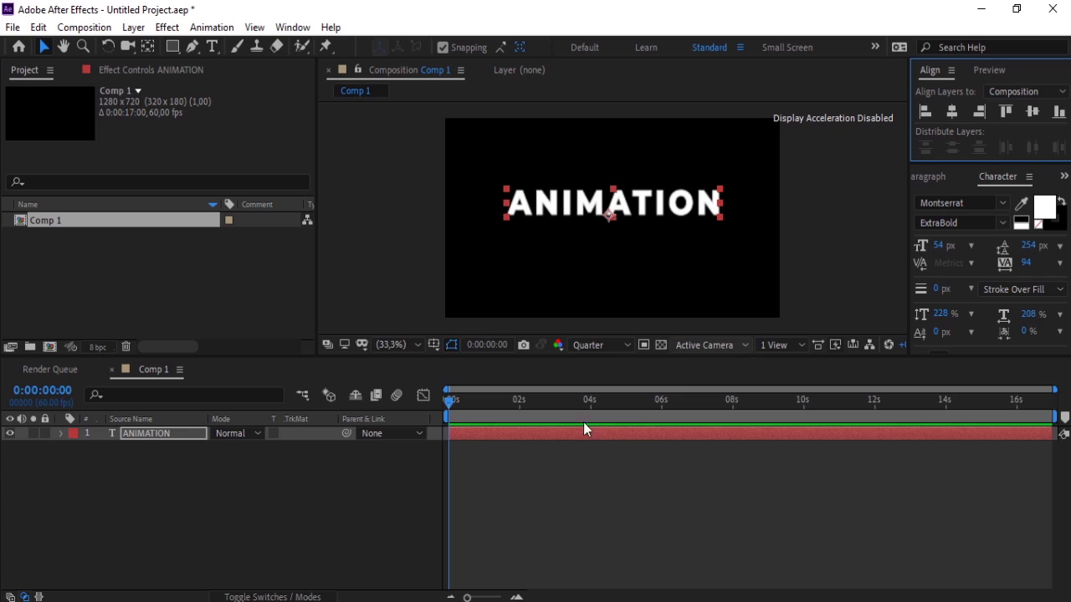
# Step: Add a Position text animator to ANIMATION and set it to 629,215, pushing letters off-frame
pyautogui.click(61, 433)
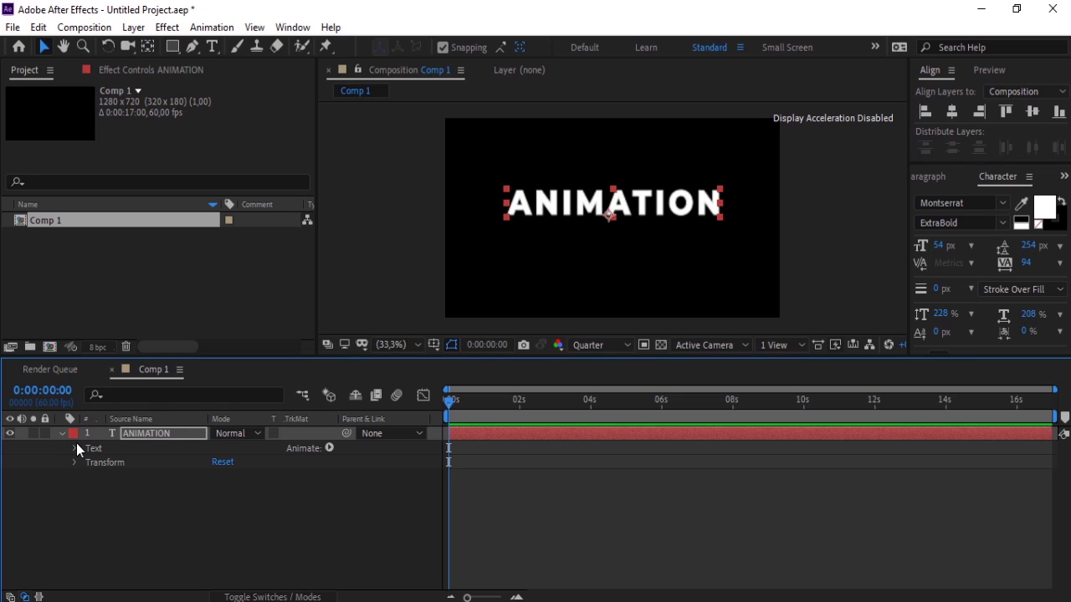
pyautogui.click(92, 454)
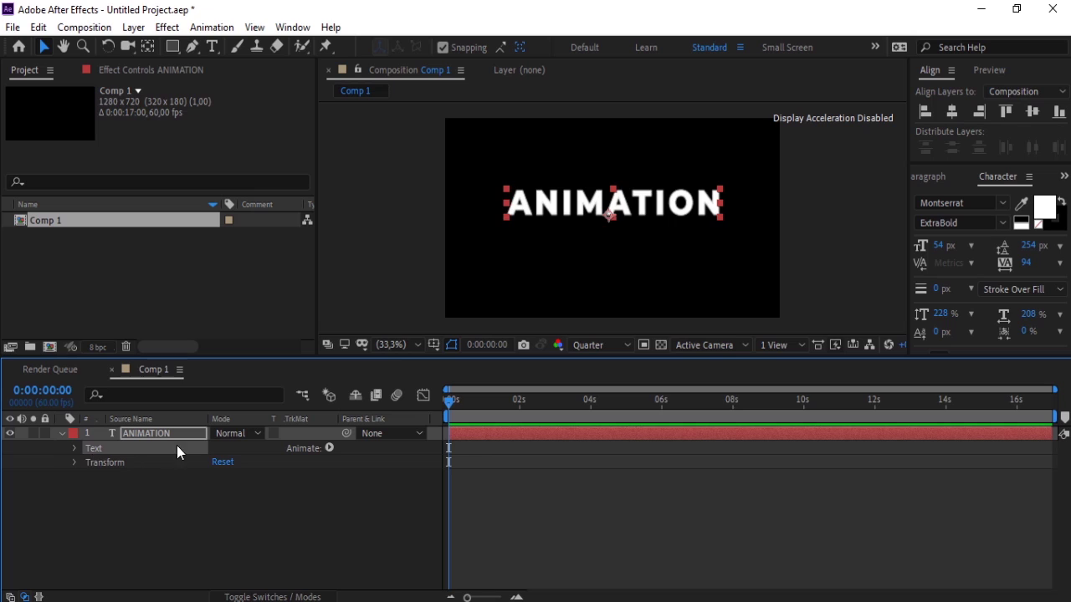
pyautogui.click(328, 448)
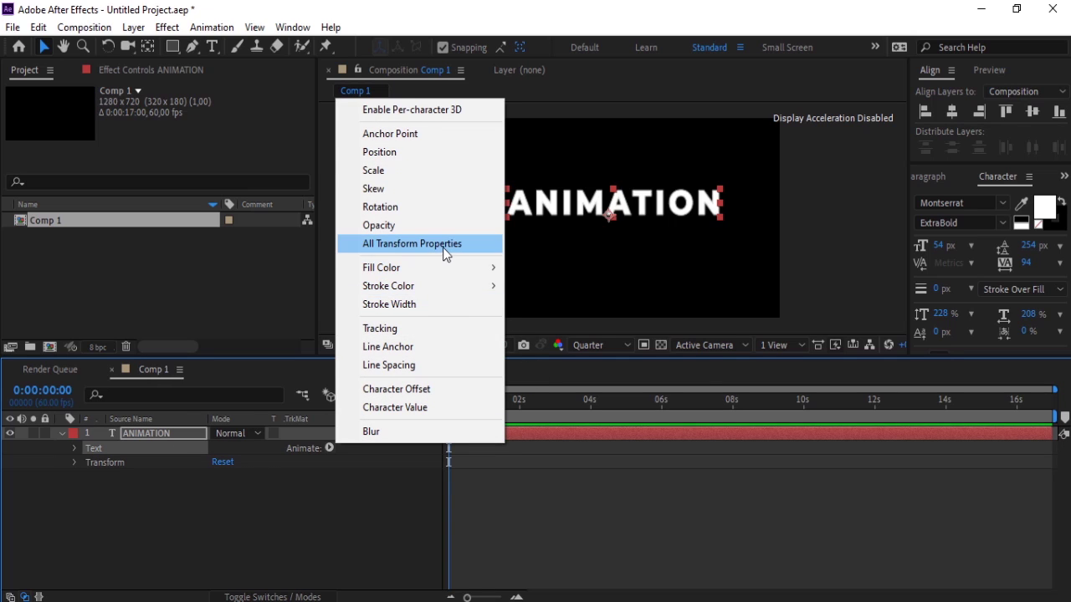
pyautogui.click(376, 161)
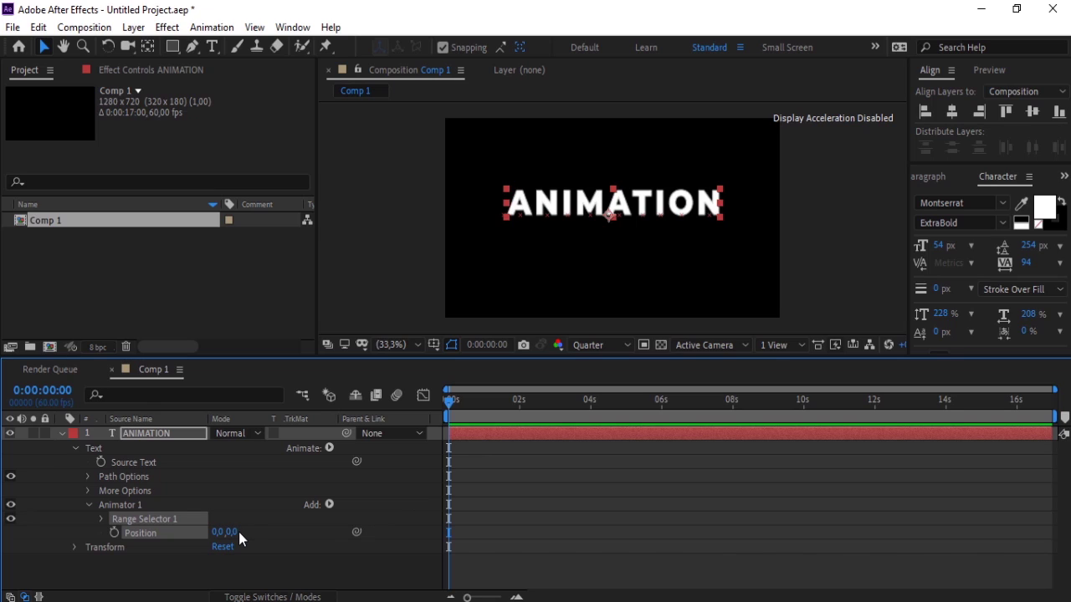
pyautogui.moveTo(231, 533)
pyautogui.mouseDown()
pyautogui.moveTo(381, 527)
pyautogui.moveTo(420, 506)
pyautogui.mouseUp()
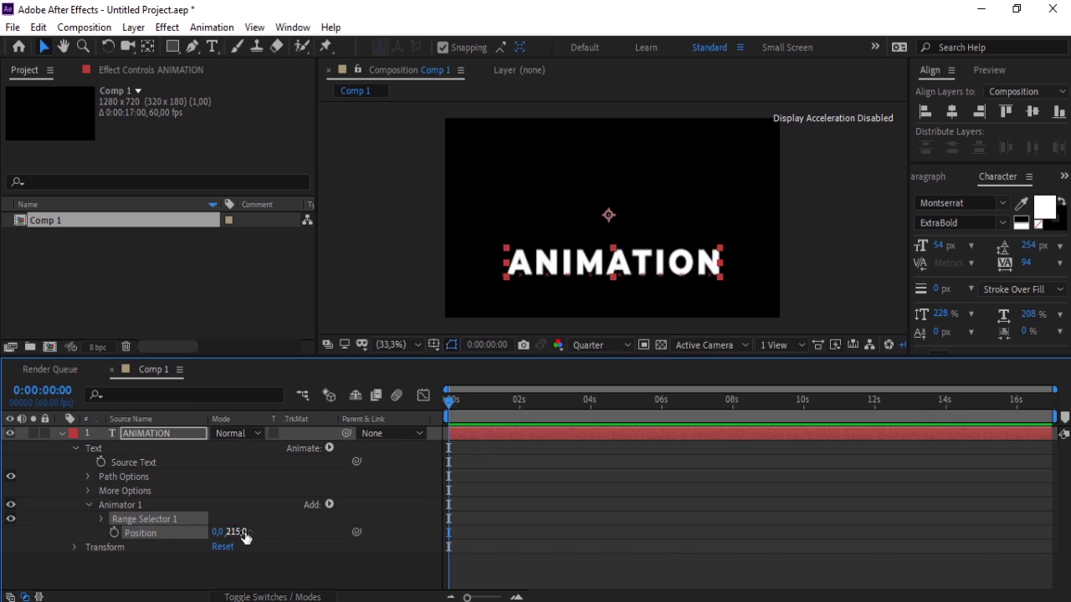
pyautogui.moveTo(216, 532); pyautogui.dragTo(700, 520)
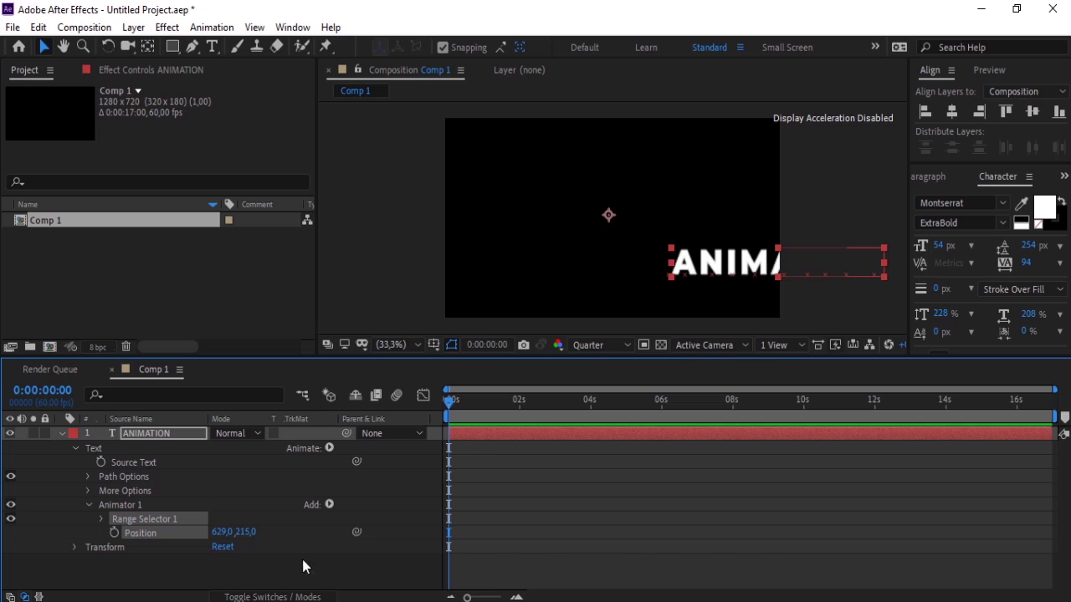
# Step: Keyframe Range Selector 1 Start from 0% at 0 s to 100% at 0:00:01:38
pyautogui.click(88, 505)
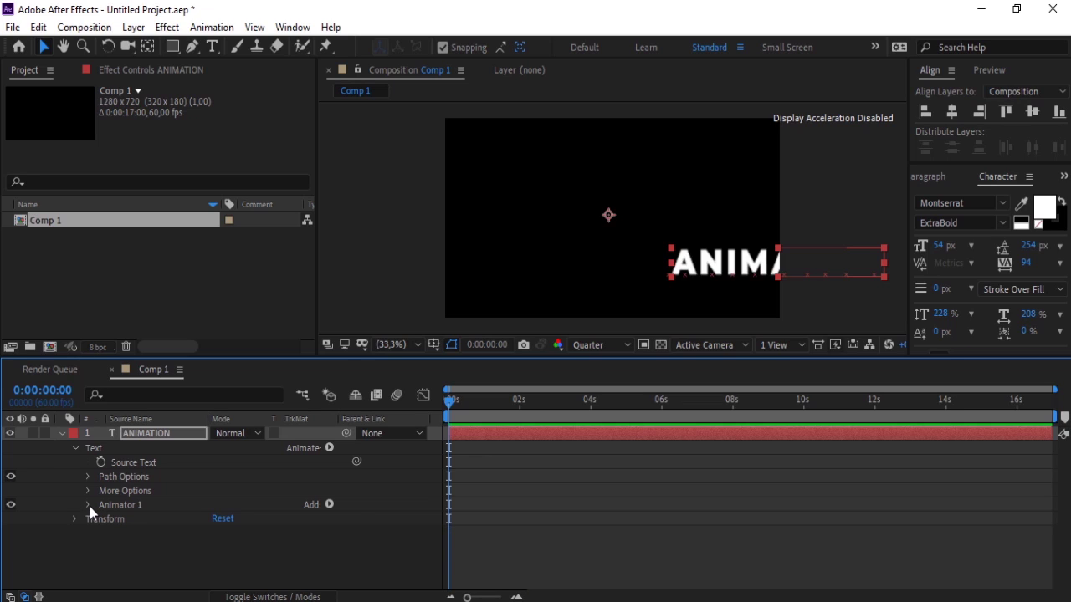
pyautogui.click(88, 505)
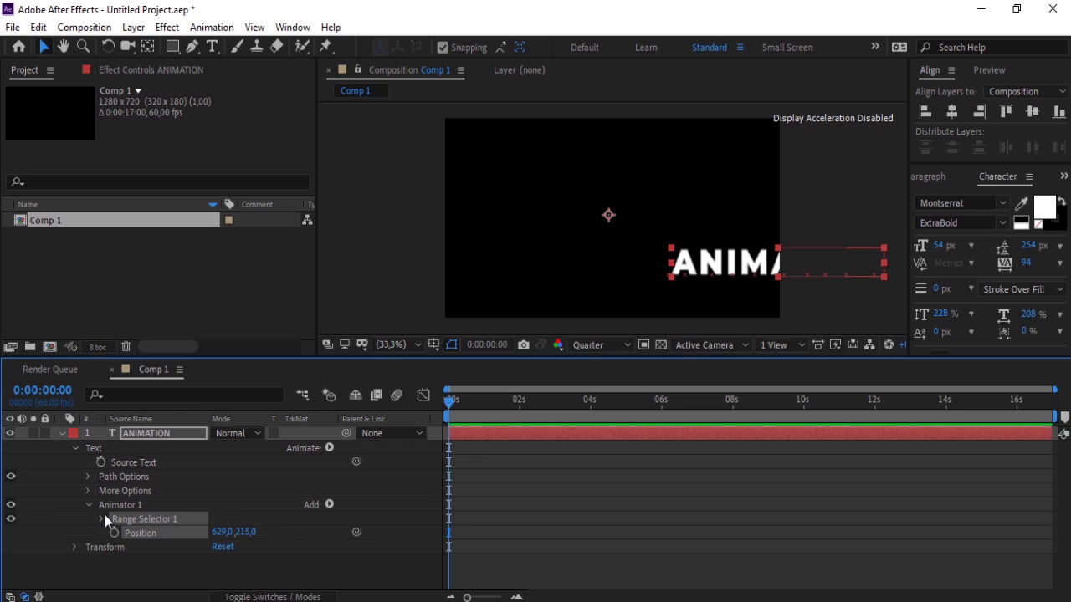
pyautogui.click(103, 518)
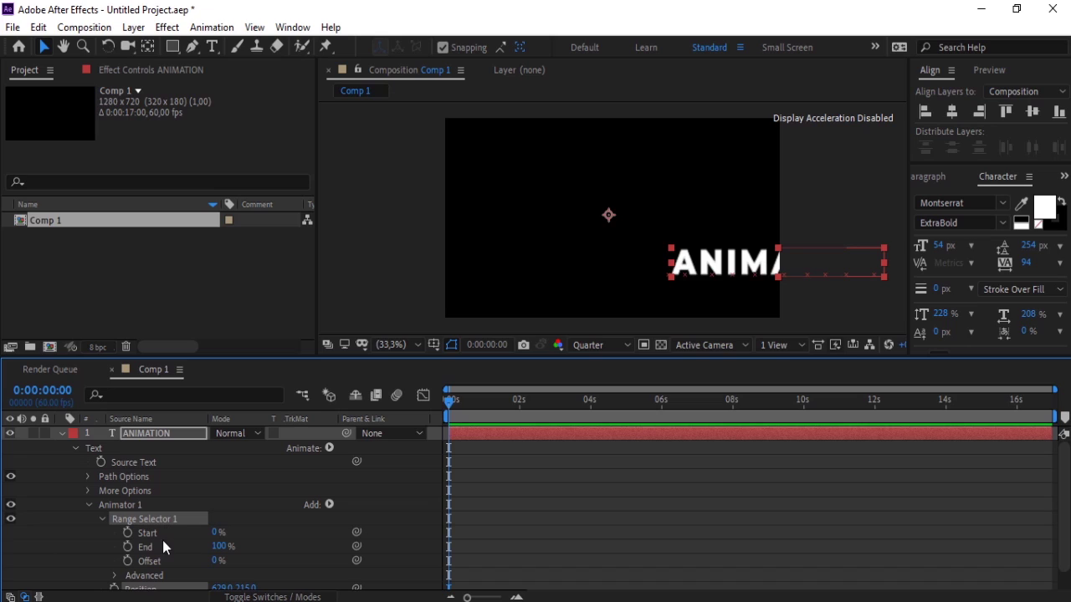
pyautogui.click(126, 533)
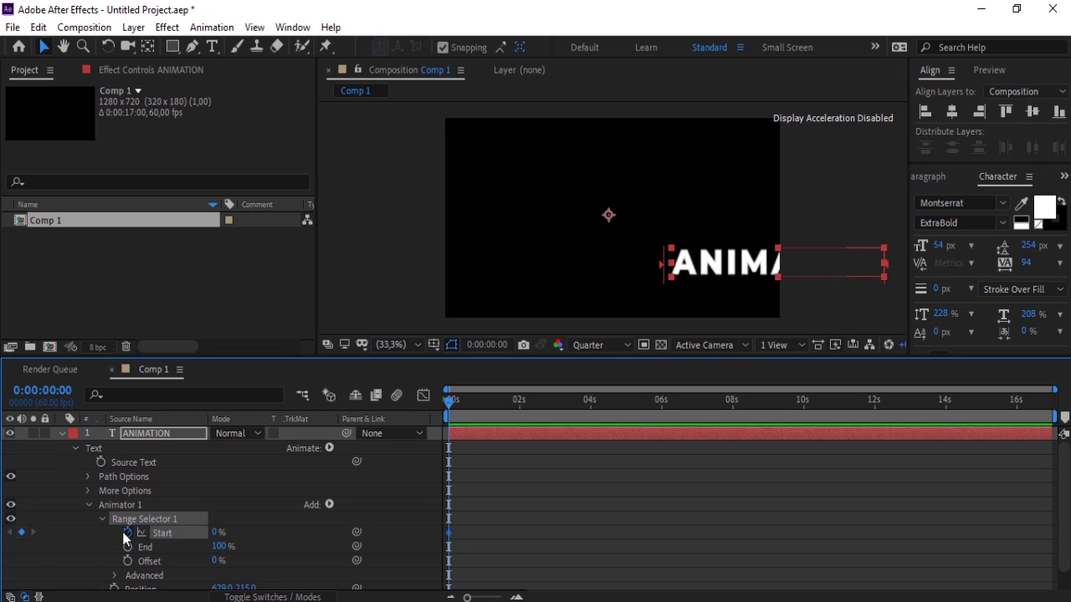
pyautogui.click(506, 400)
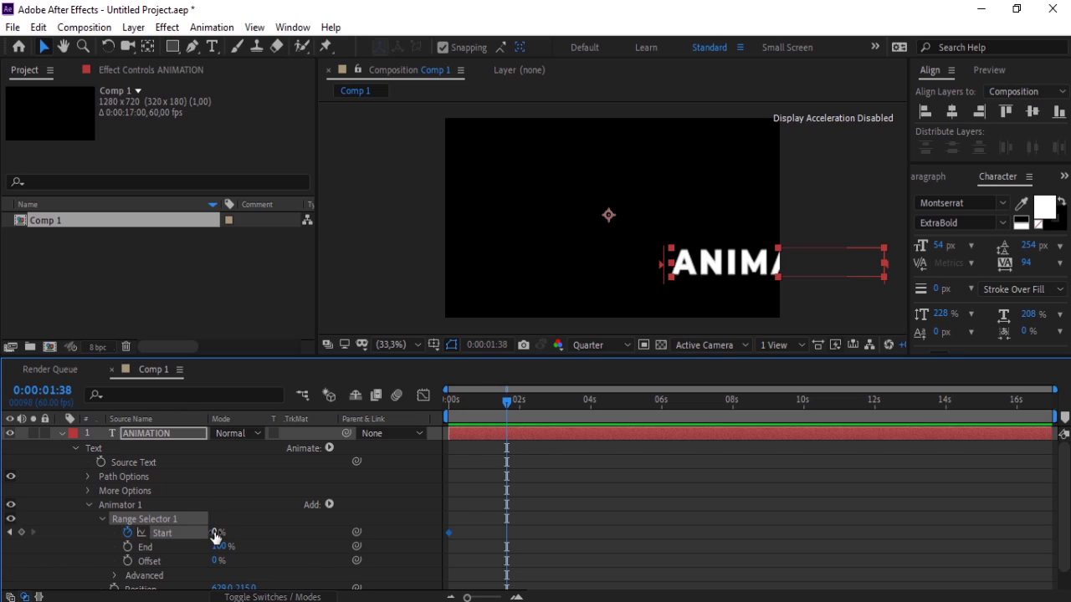
pyautogui.moveTo(215, 535); pyautogui.dragTo(428, 508)
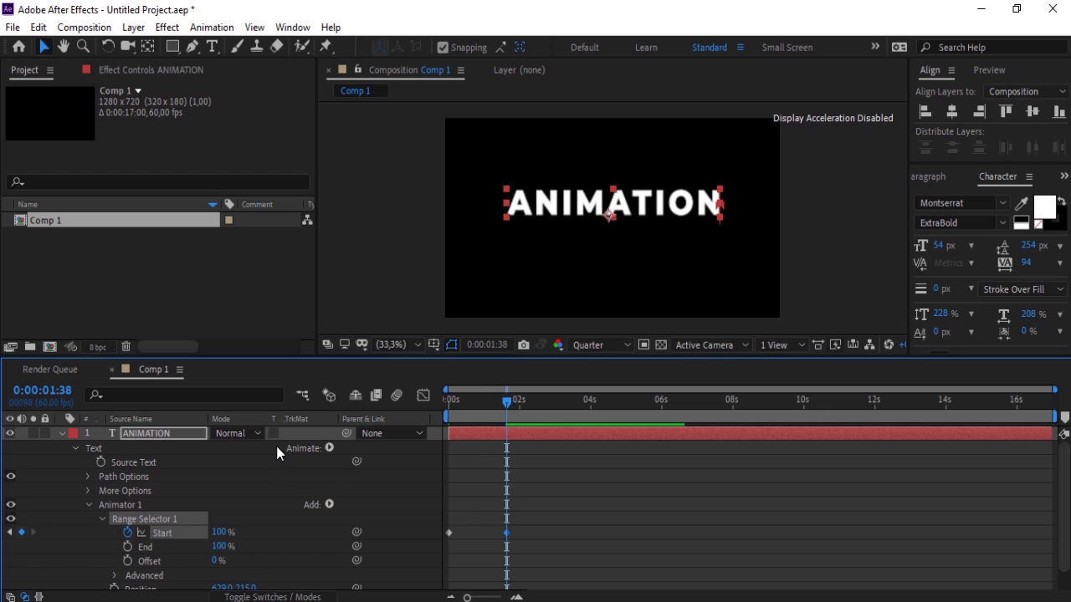
pyautogui.click(63, 433)
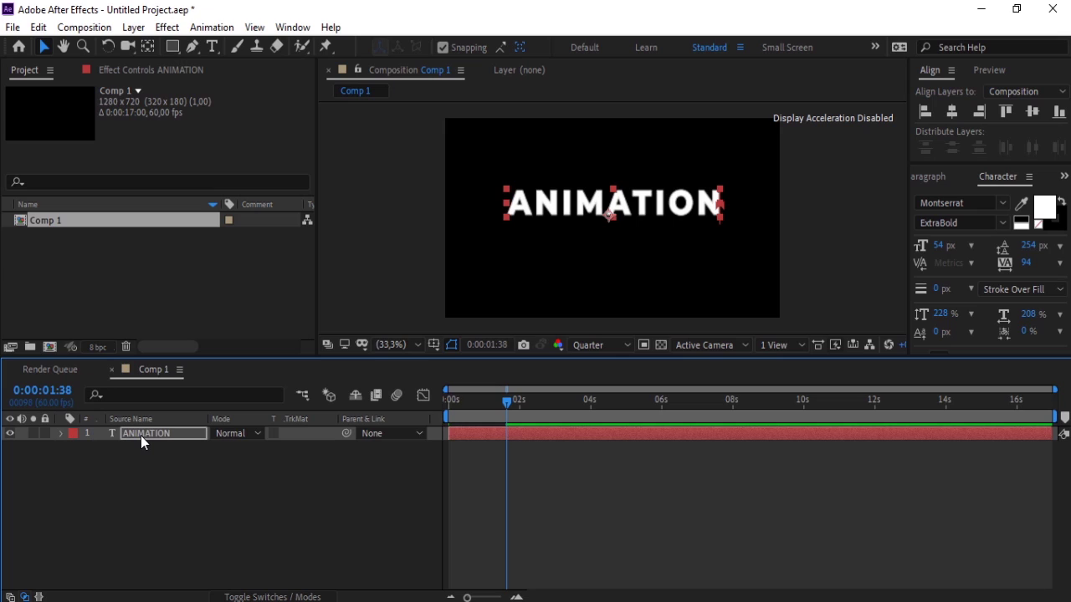
# Step: Finish renaming the ANIMATION layer and draw a teal rectangle over the text
pyautogui.moveTo(140, 436); pyautogui.dragTo(180, 452)
pyautogui.click(180, 452)
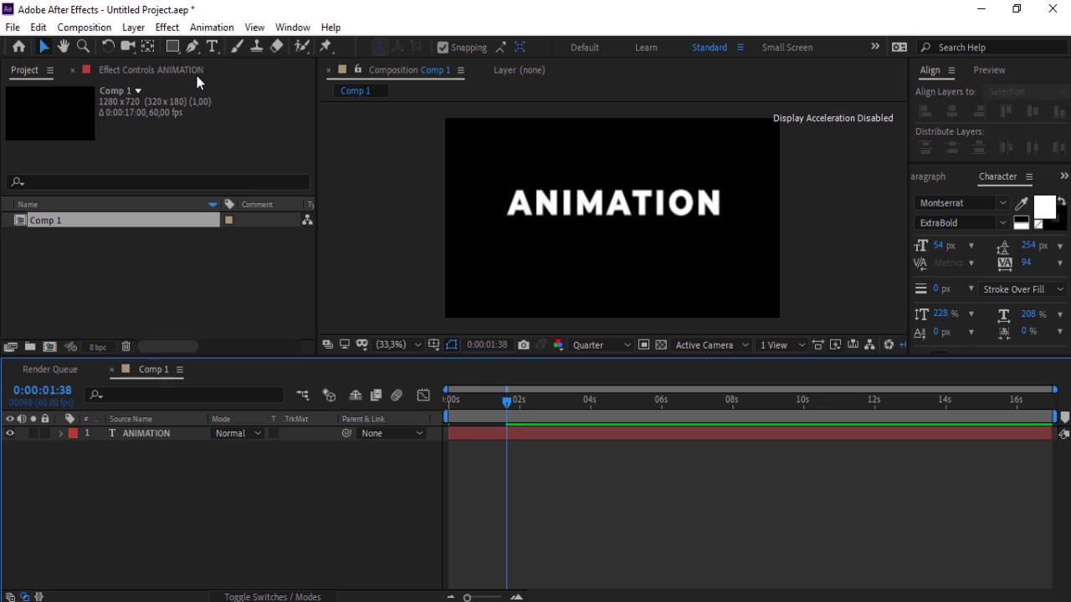
pyautogui.click(173, 47)
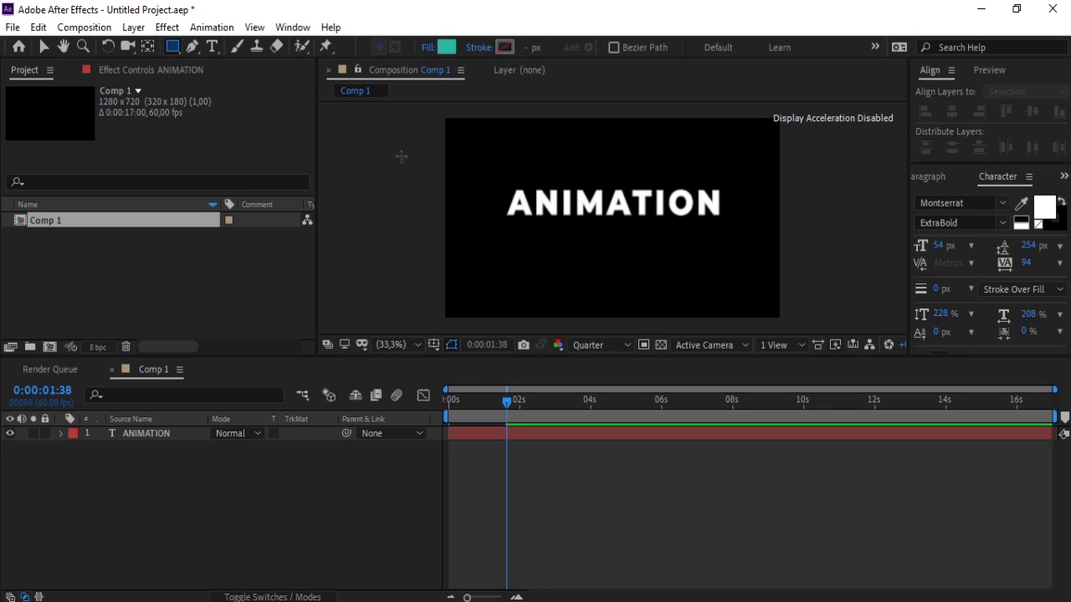
pyautogui.moveTo(489, 178); pyautogui.dragTo(728, 225)
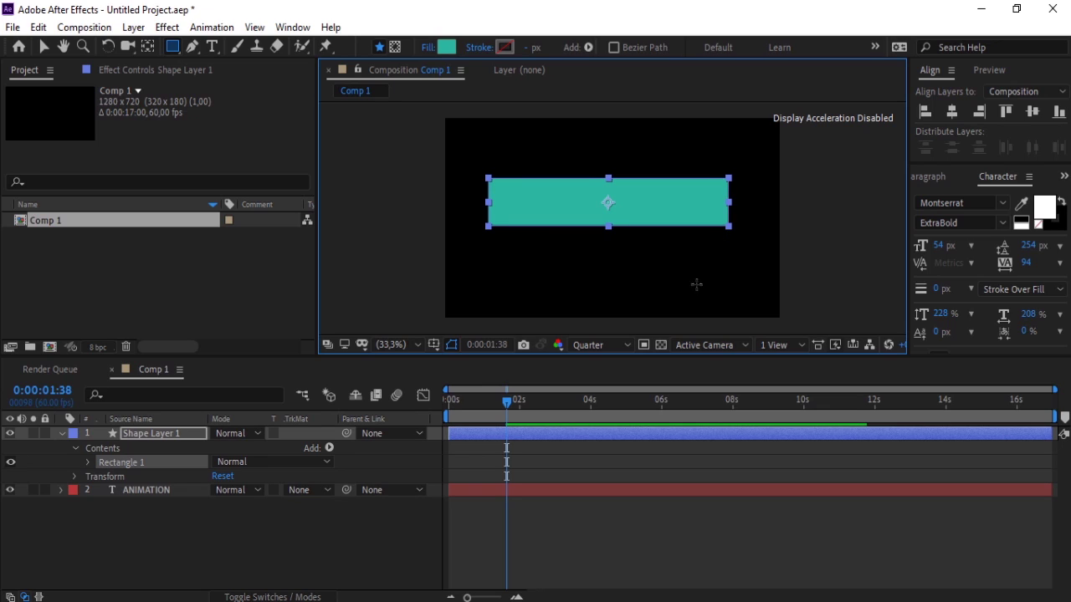
# Step: Set the ANIMATION layer's Track Matte to Alpha Matte 'Shape Layer 1'
pyautogui.click(301, 491)
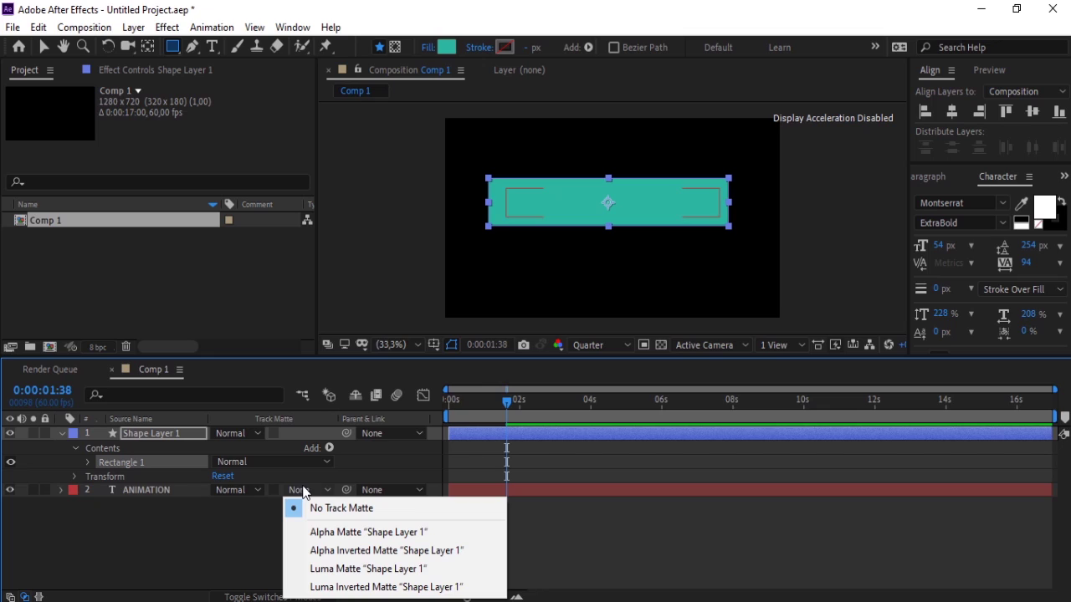
pyautogui.click(393, 532)
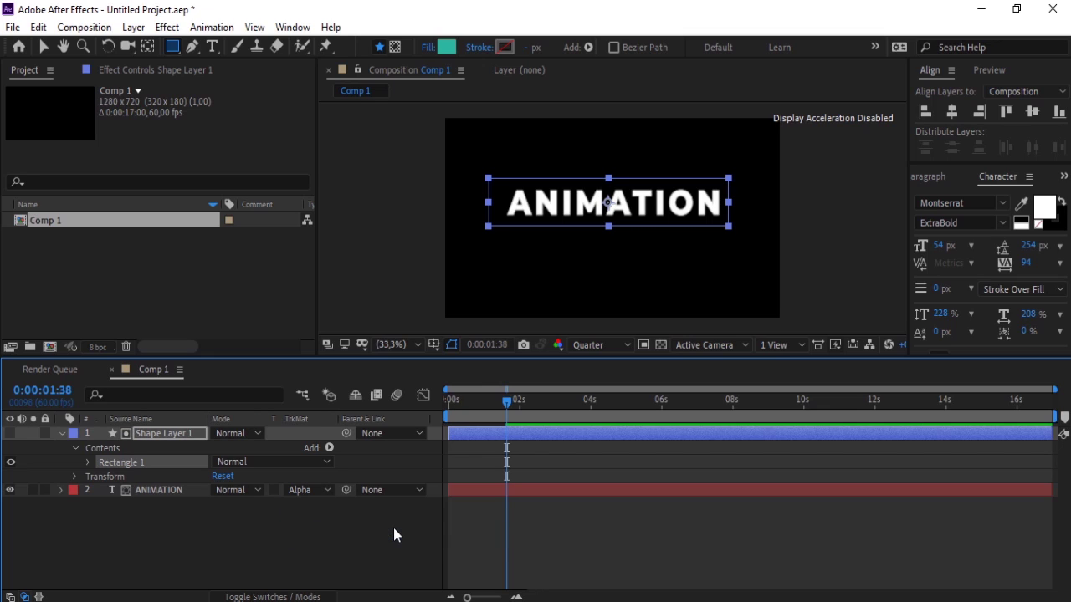
pyautogui.click(393, 528)
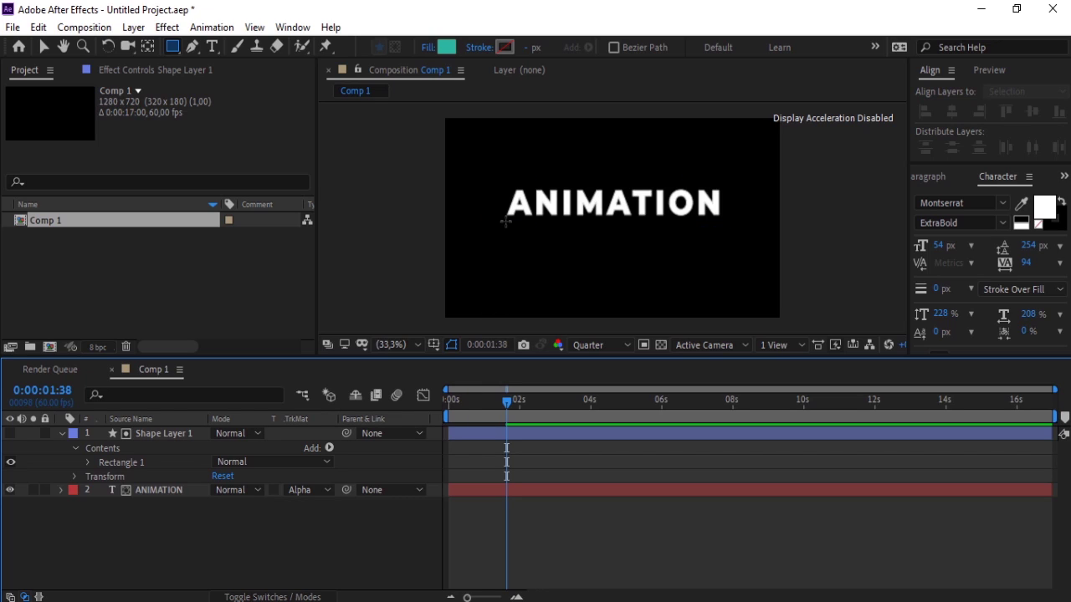
# Step: Draw a teal bar under ANIMATION and keyframe its horizontal Scale at 0% at 0:00:01:38
pyautogui.moveTo(501, 215)
pyautogui.mouseDown()
pyautogui.moveTo(726, 228)
pyautogui.moveTo(728, 242)
pyautogui.mouseUp()
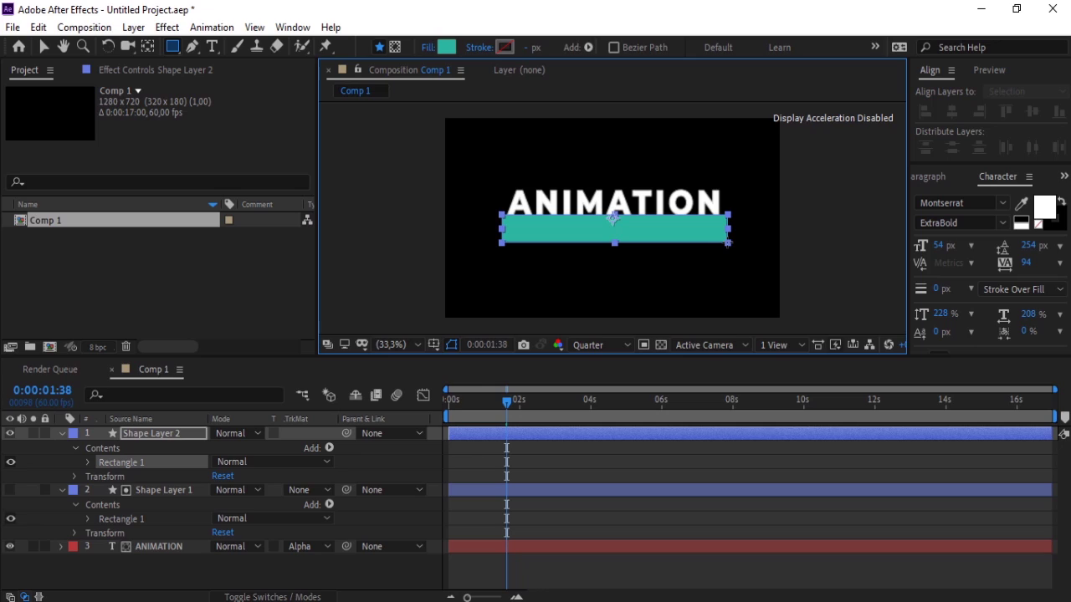
pyautogui.moveTo(727, 244); pyautogui.dragTo(727, 240)
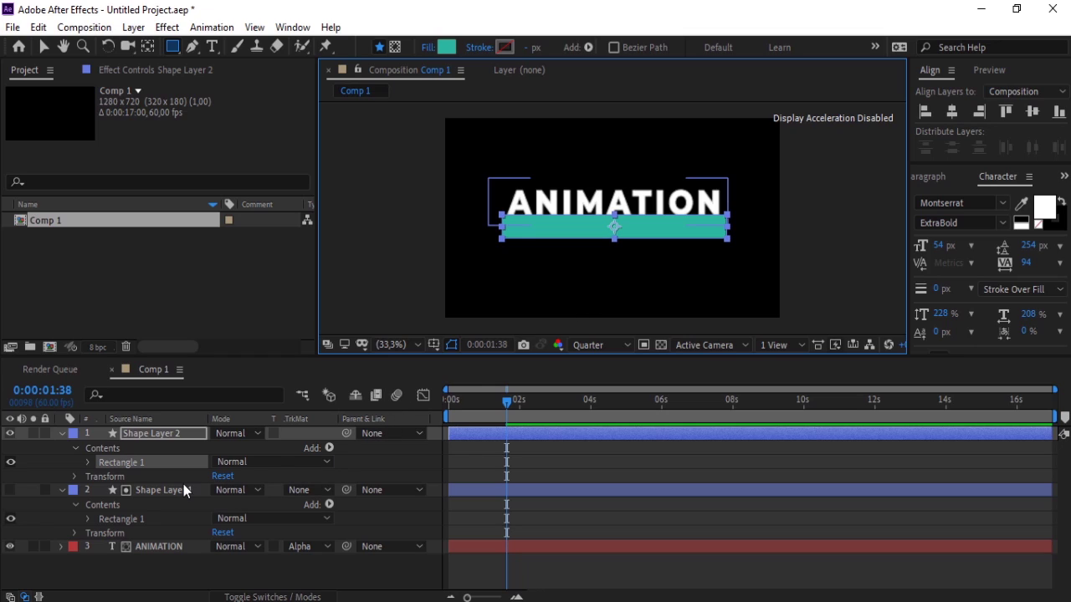
pyautogui.click(73, 477)
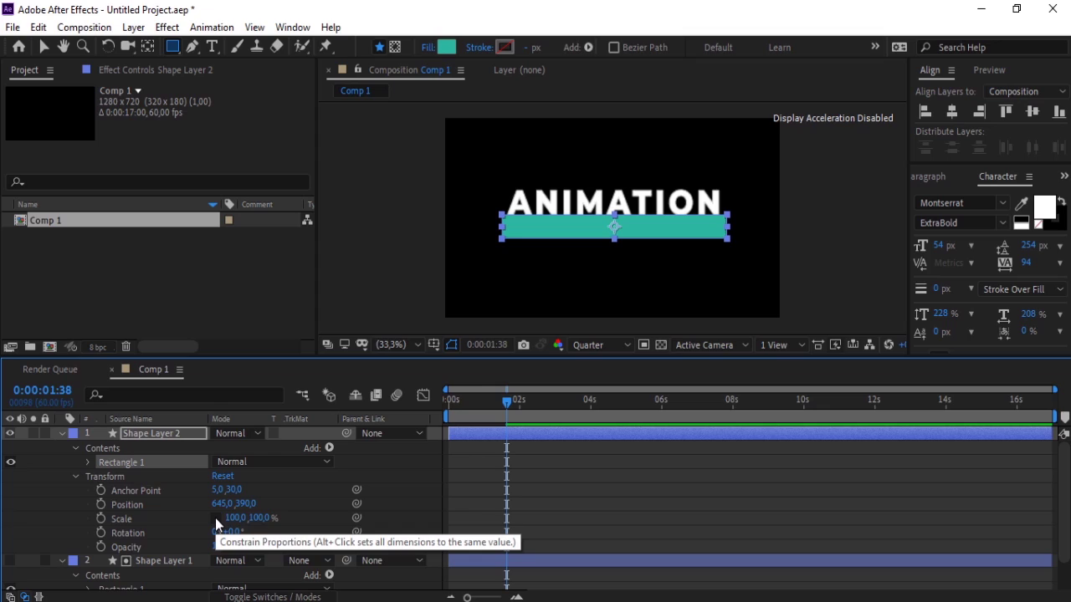
pyautogui.click(104, 518)
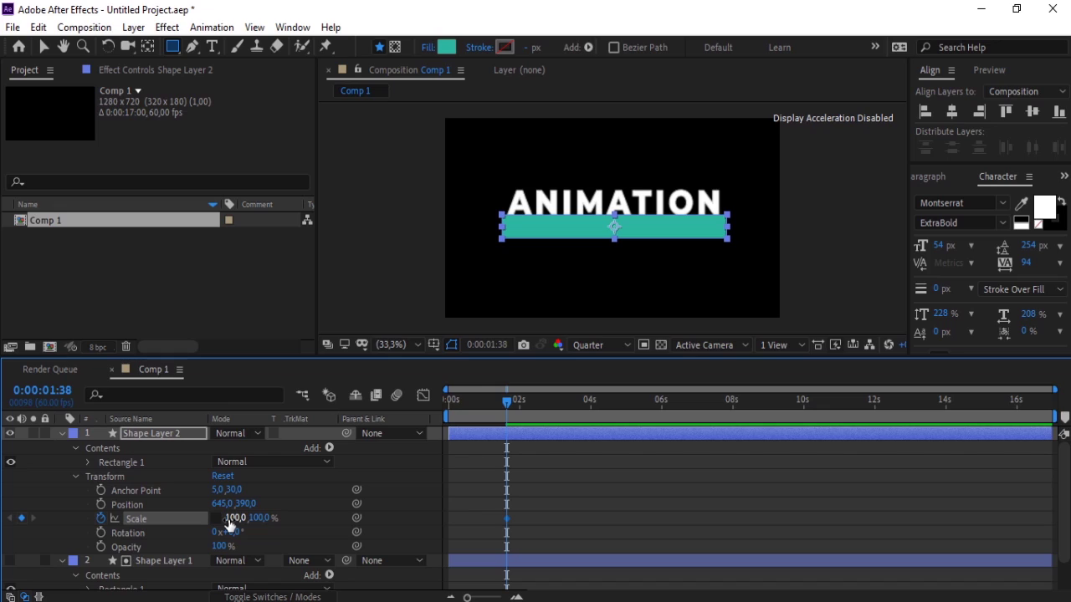
pyautogui.moveTo(230, 523); pyautogui.dragTo(220, 519)
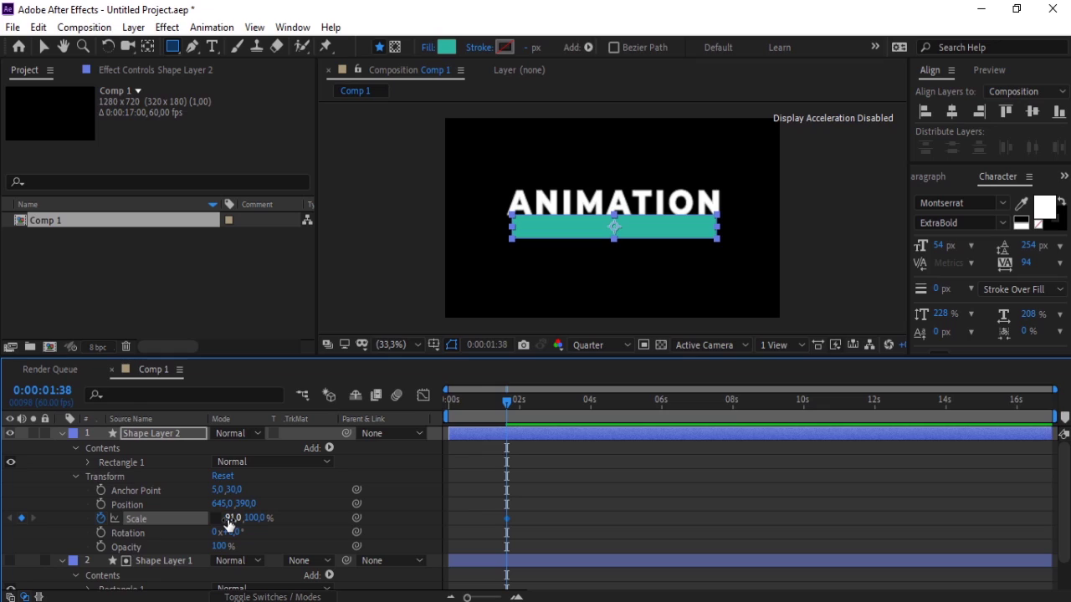
pyautogui.click(227, 518)
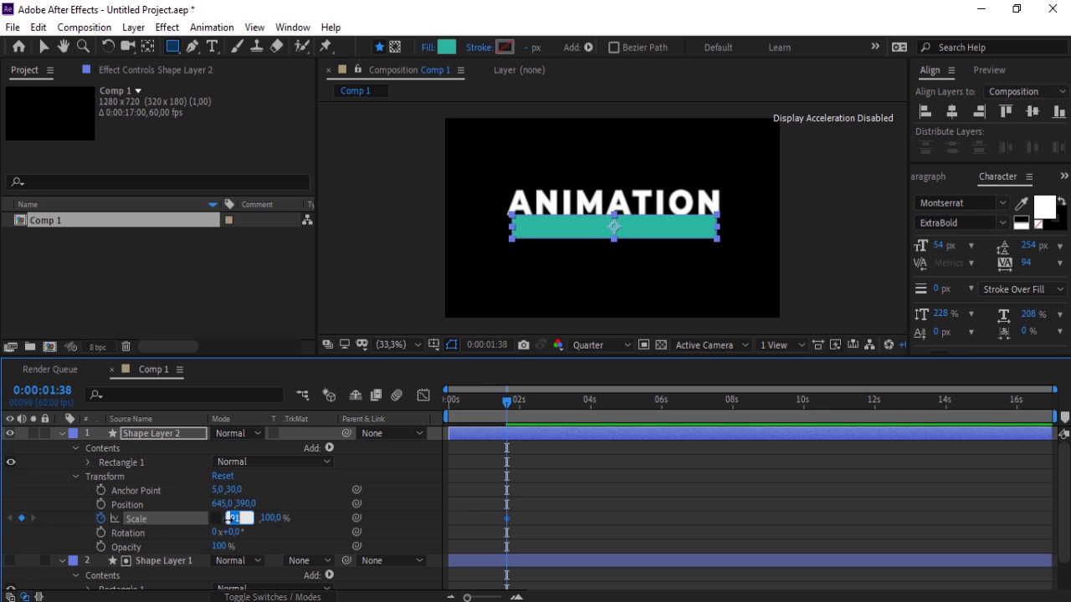
pyautogui.press('BackSpace')
pyautogui.write('0')
pyautogui.press('Return')
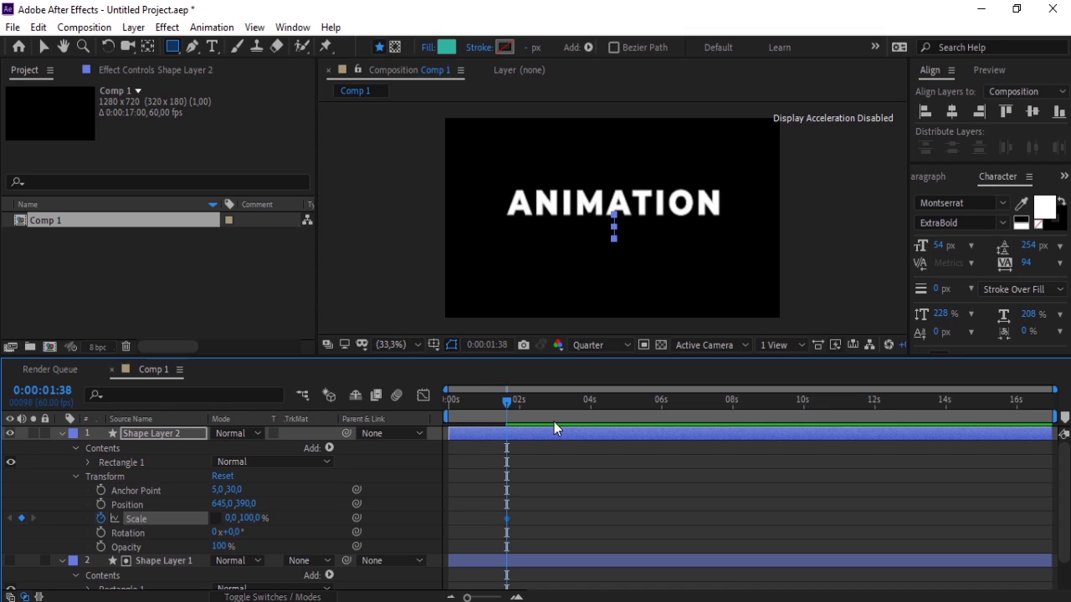
# Step: Add a second Scale keyframe of 100% at 0:00:02:40
pyautogui.moveTo(539, 403); pyautogui.dragTo(544, 405)
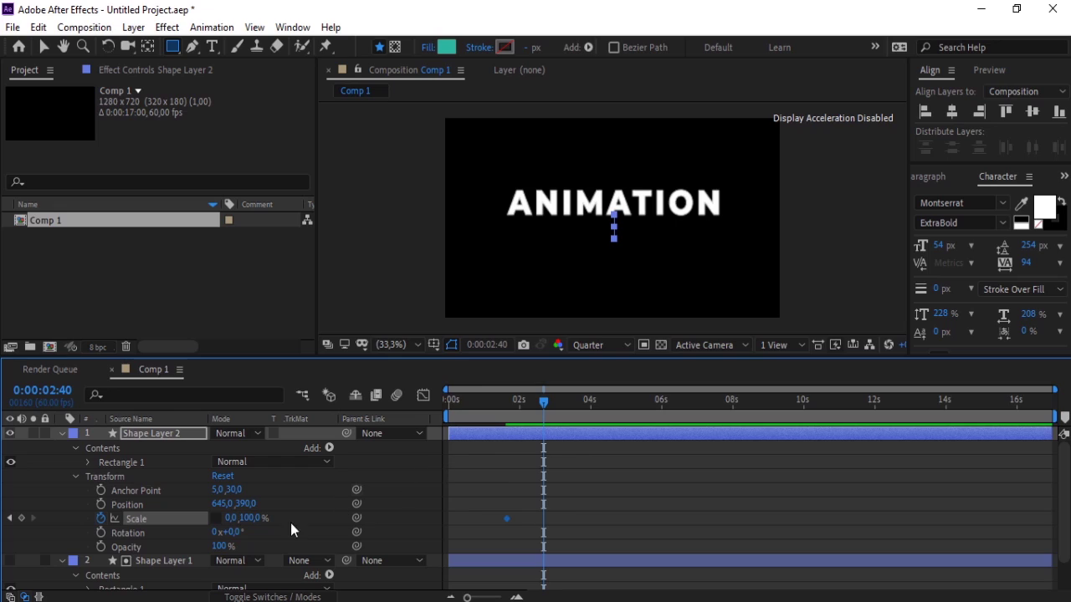
pyautogui.click(231, 519)
pyautogui.write('100')
pyautogui.press('Return')
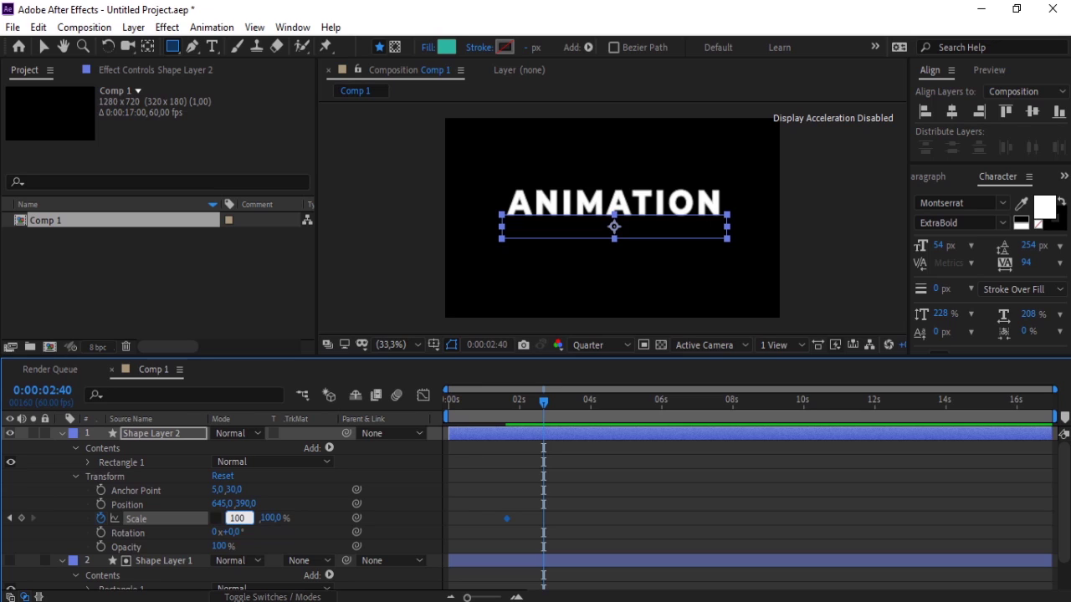
pyautogui.click(175, 432)
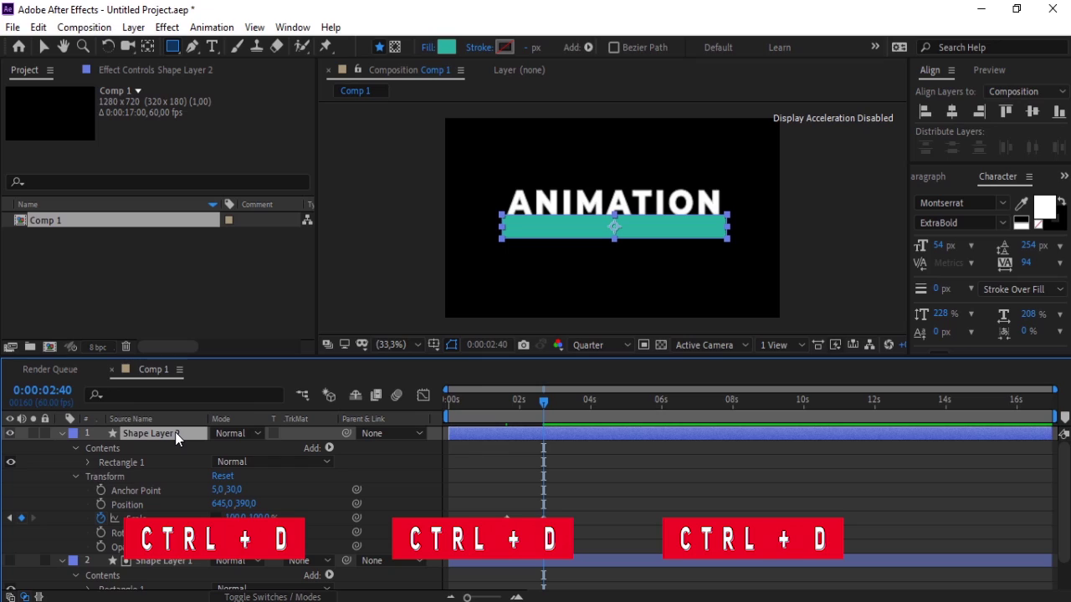
# Step: Duplicate Shape Layer 2 as Shape Layer 3, show its keyframes, and move it above Shape Layer 1
pyautogui.hotkey('ctrl', 'd')
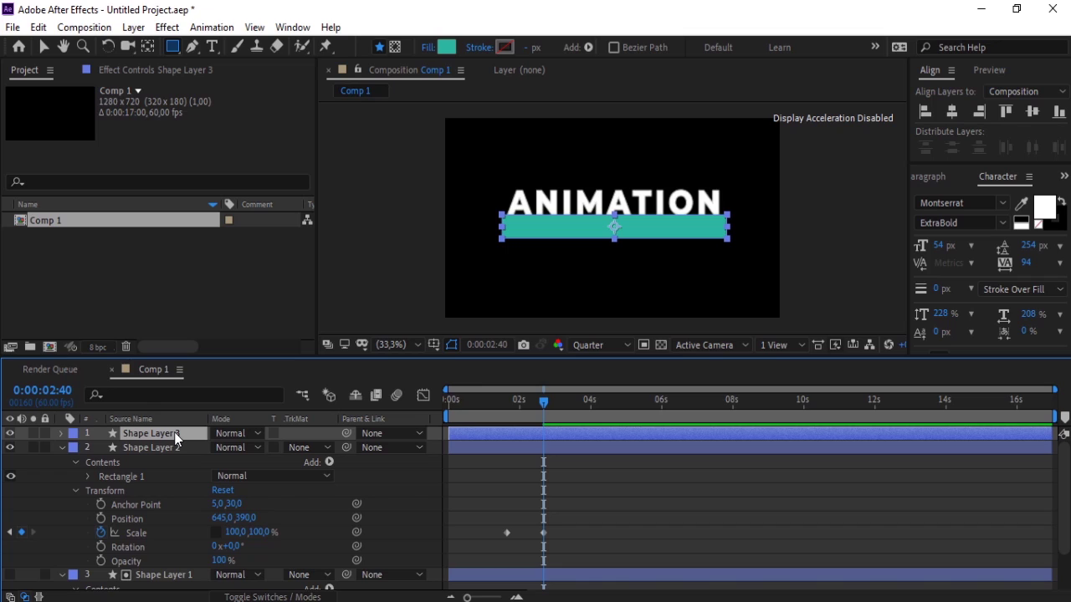
pyautogui.press('u')
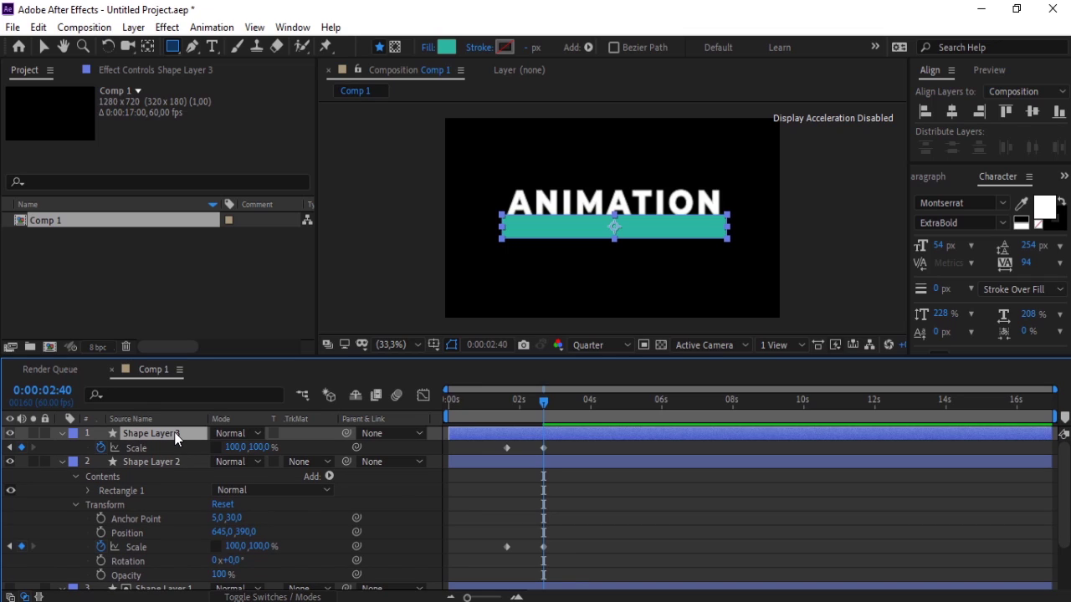
pyautogui.moveTo(175, 438); pyautogui.dragTo(222, 590)
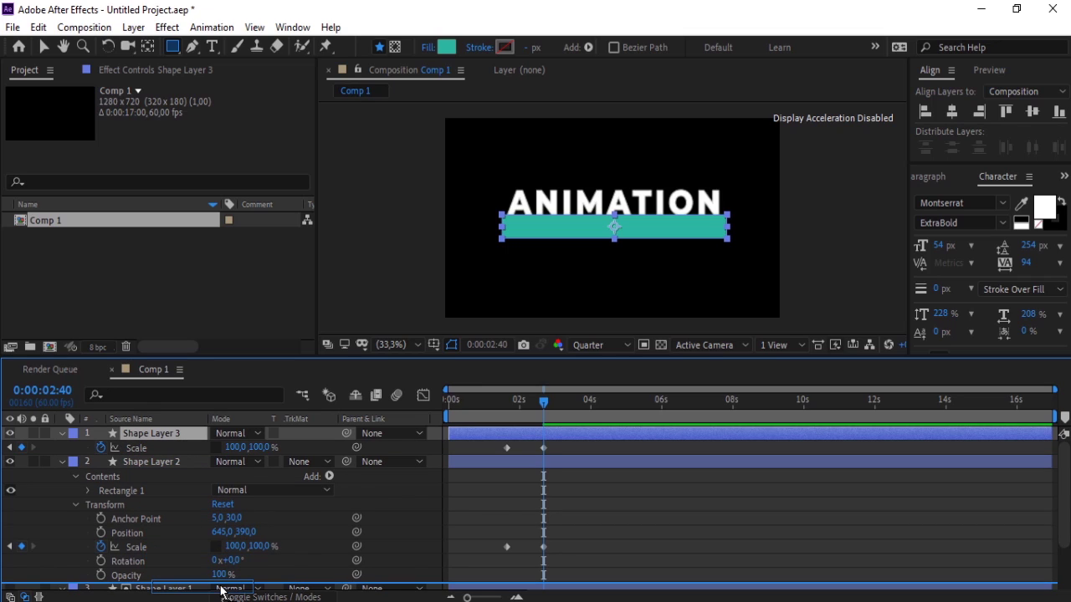
pyautogui.moveTo(222, 590)
pyautogui.mouseDown()
pyautogui.moveTo(190, 576)
pyautogui.moveTo(170, 498)
pyautogui.mouseUp()
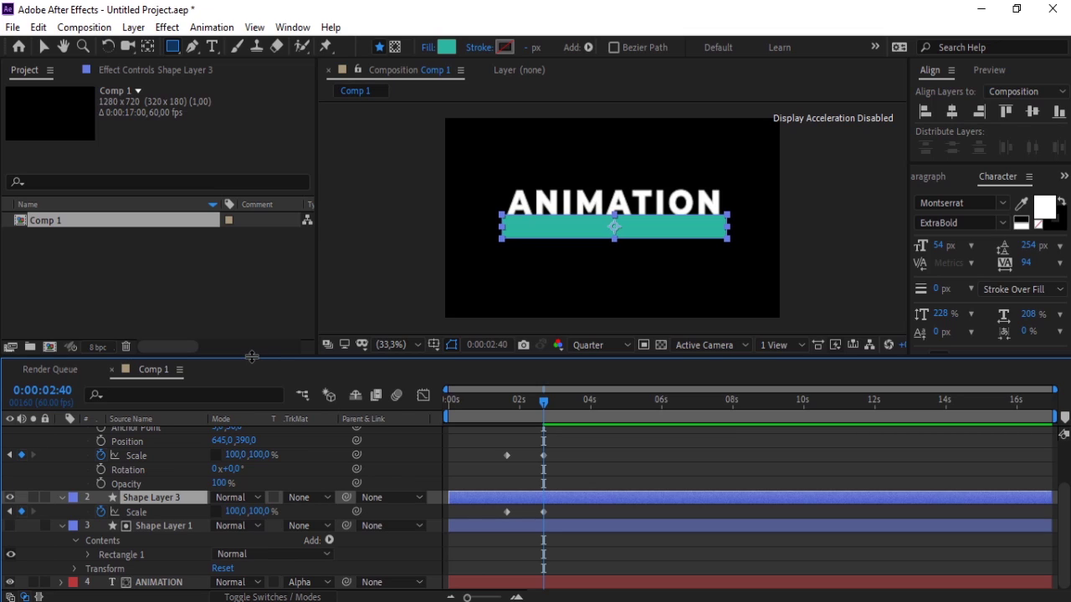
# Step: Enlarge the timeline panel, return Shape Layer 3 to the top of the stack, and deselect all
pyautogui.moveTo(251, 356); pyautogui.dragTo(236, 288)
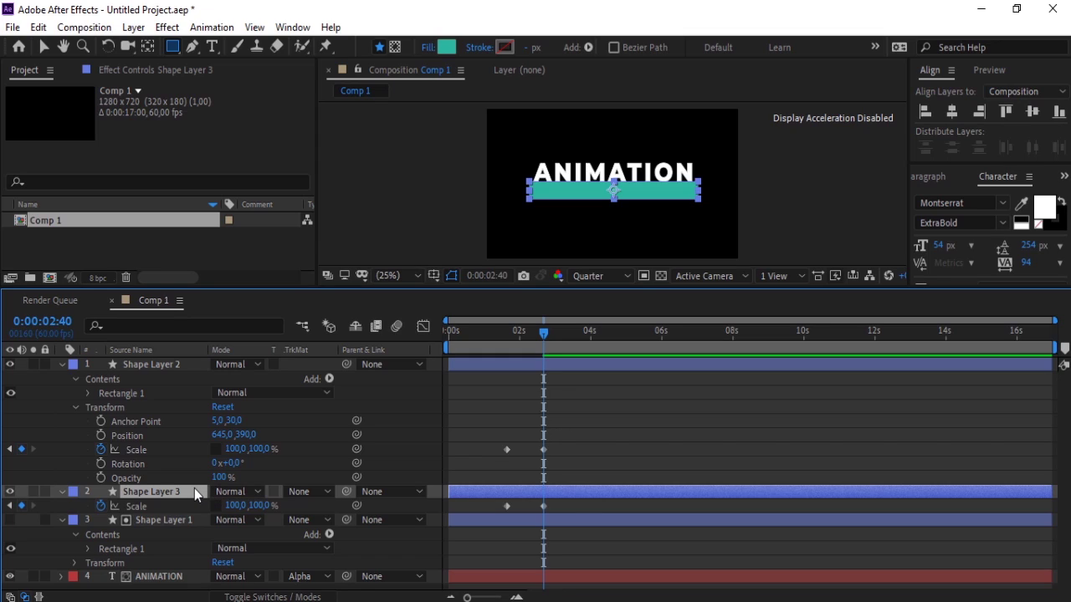
pyautogui.moveTo(194, 491); pyautogui.dragTo(175, 362)
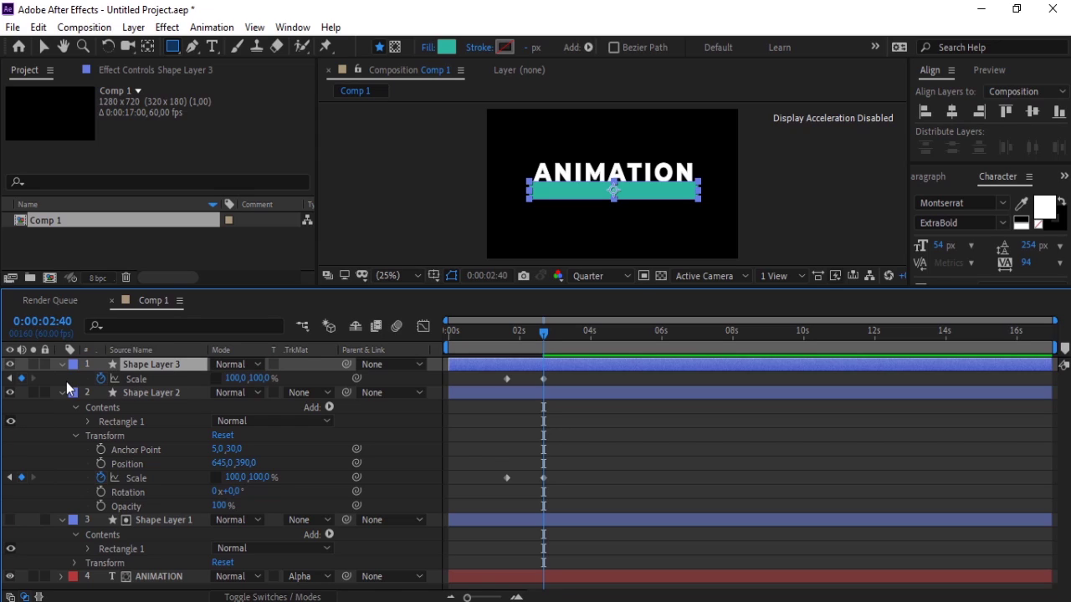
pyautogui.hotkey('ctrl', 'shift', 'a')
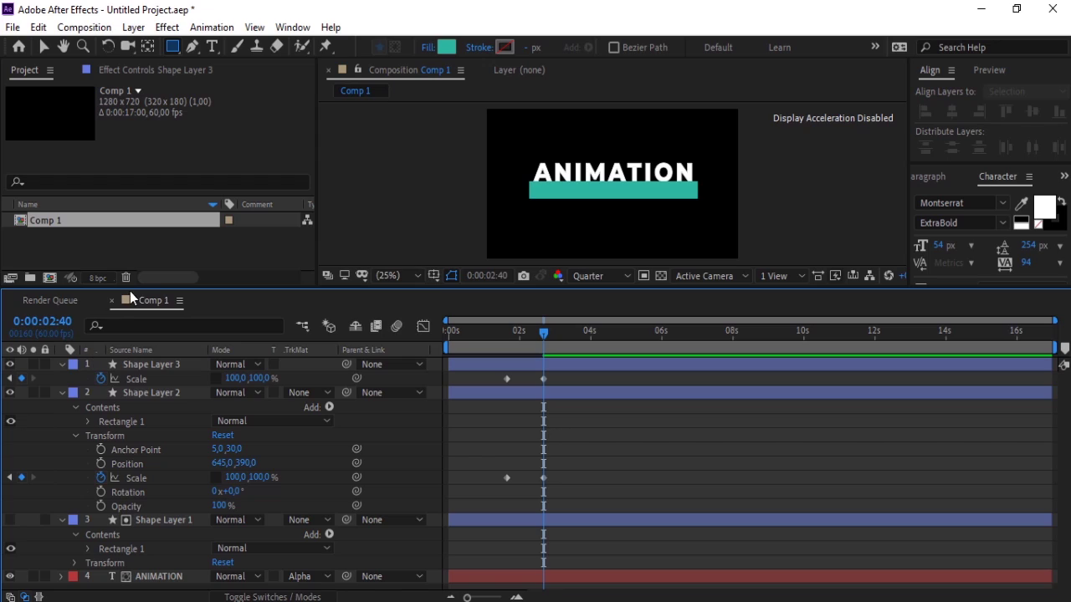
pyautogui.click(212, 48)
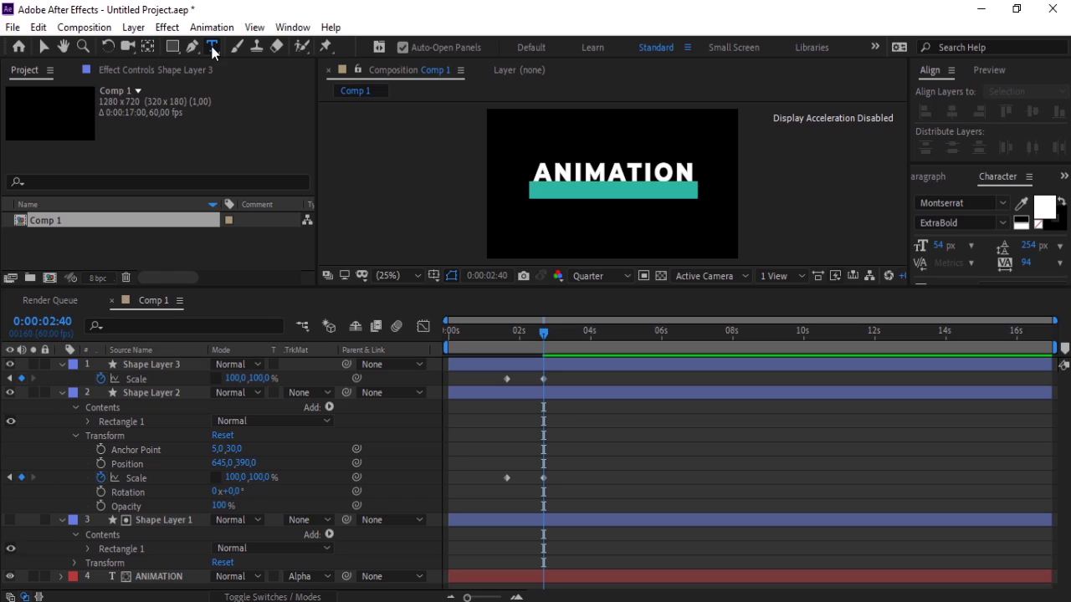
# Step: Add a text layer reading 'MOTION GRAPHIC' on the canvas
pyautogui.click(524, 227)
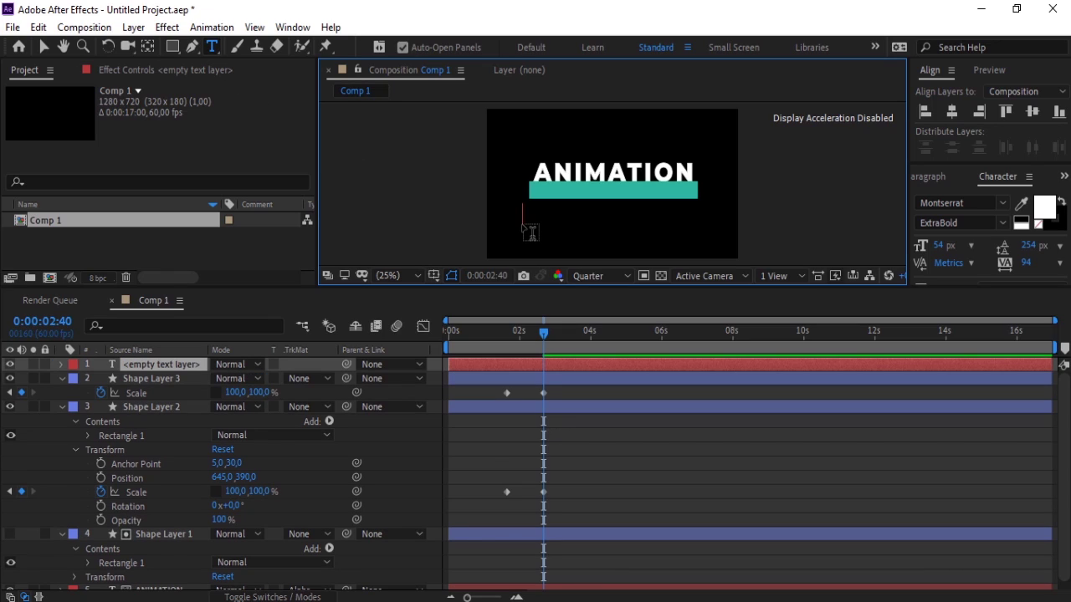
pyautogui.write('MOTION GRAP')
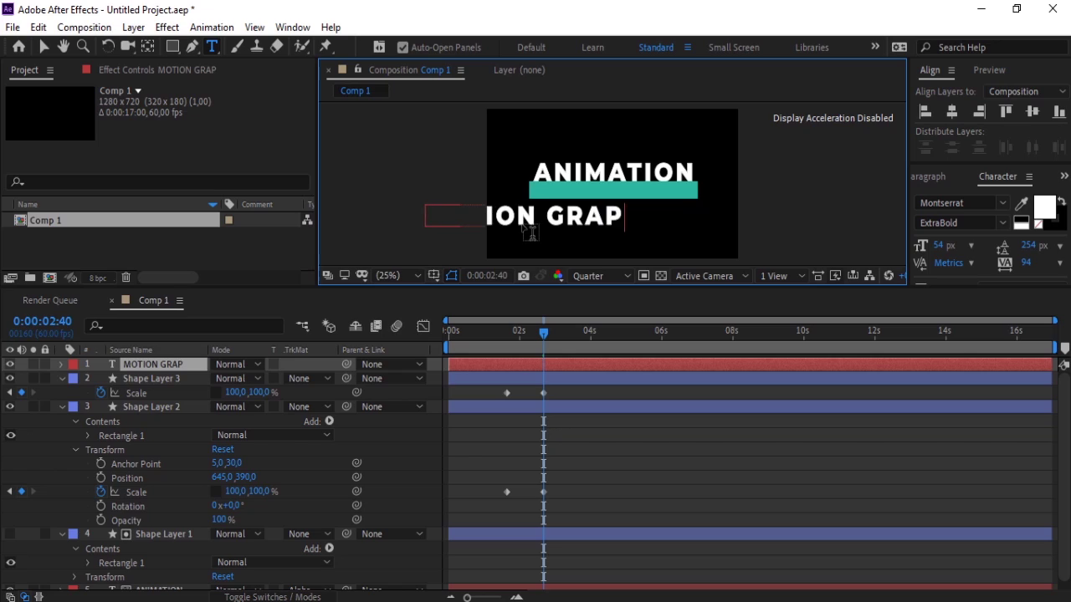
pyautogui.write('HIC')
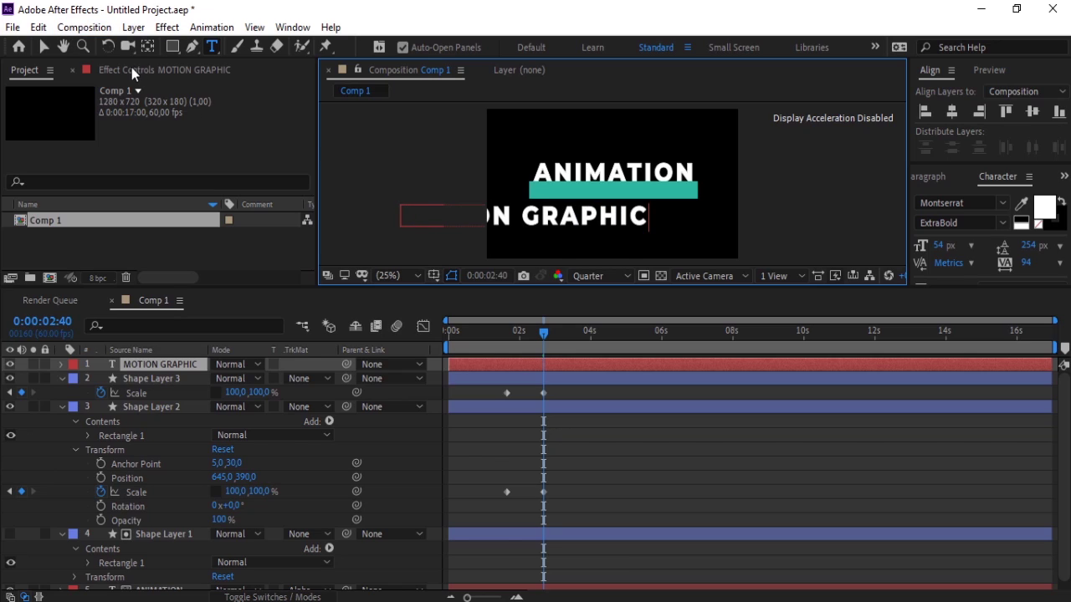
pyautogui.click(42, 47)
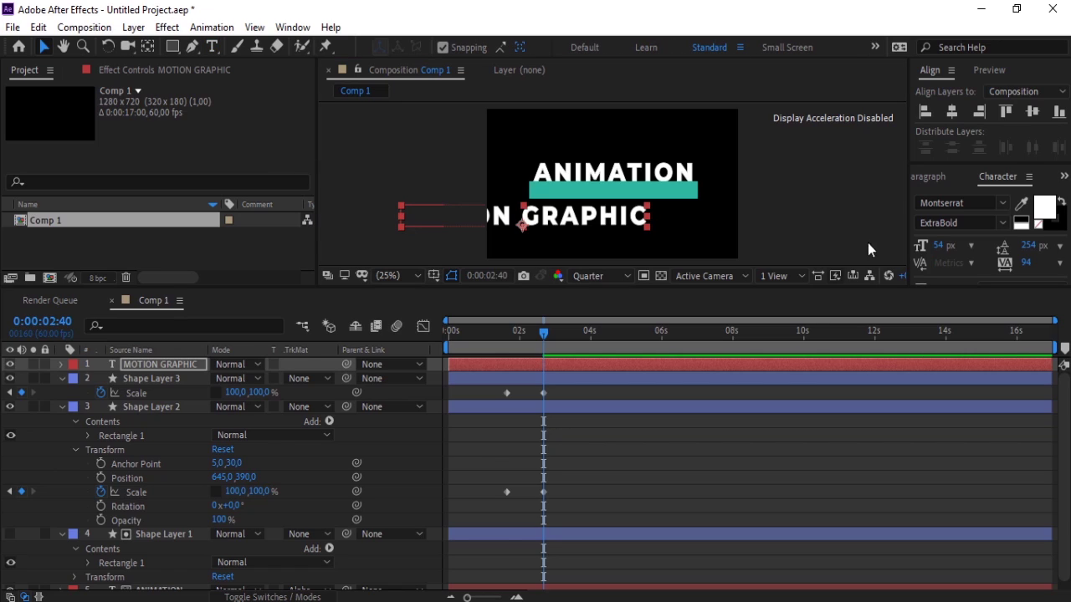
# Step: Make MOTION GRAPHIC Montserrat ExtraLight at 35 px and centre it horizontally
pyautogui.click(1002, 224)
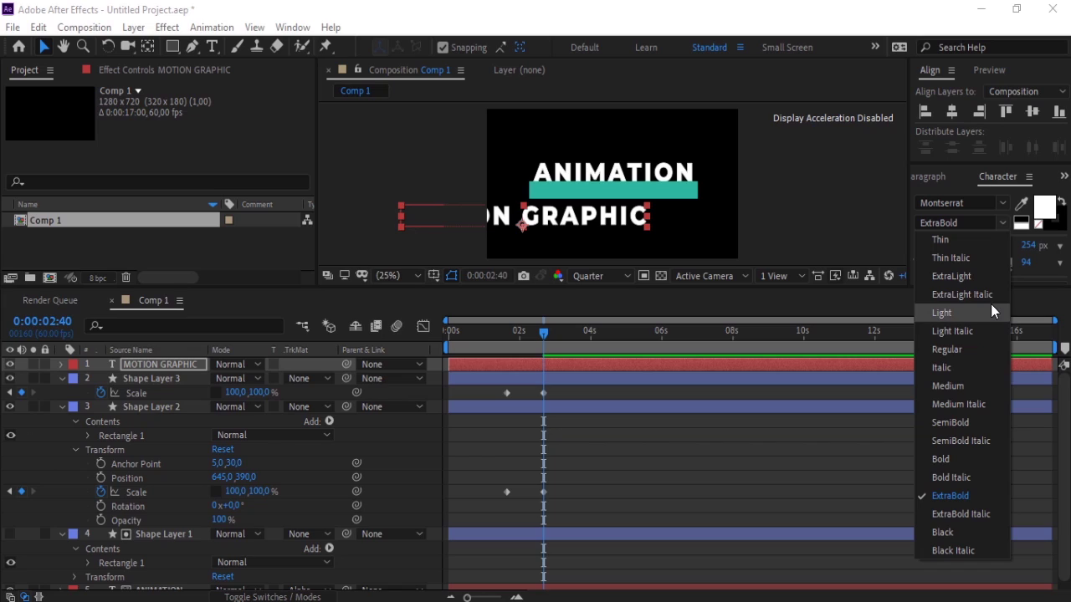
pyautogui.click(952, 277)
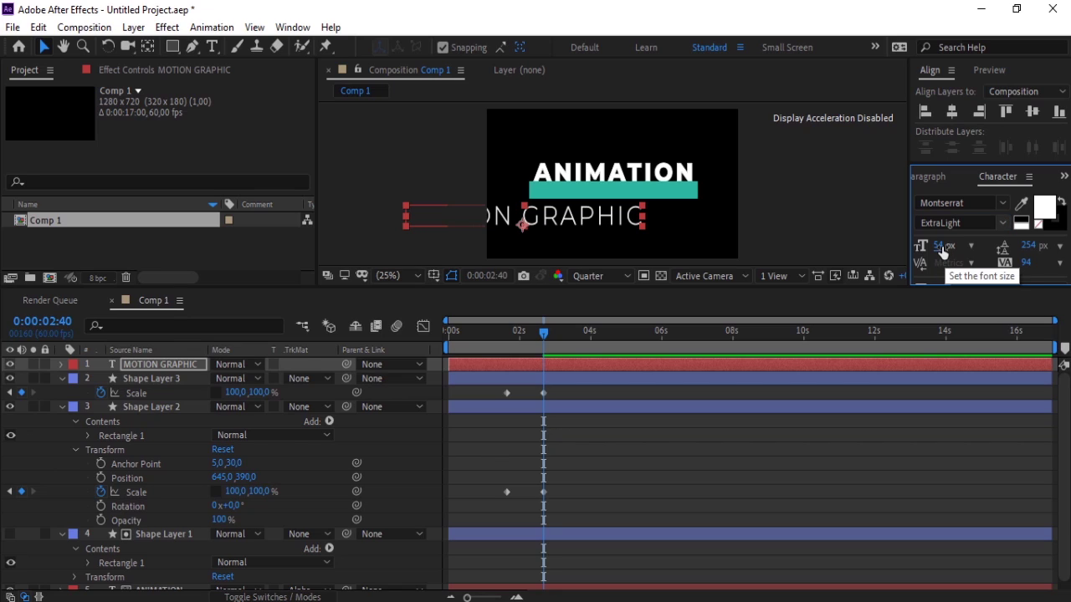
pyautogui.moveTo(942, 253); pyautogui.dragTo(924, 246)
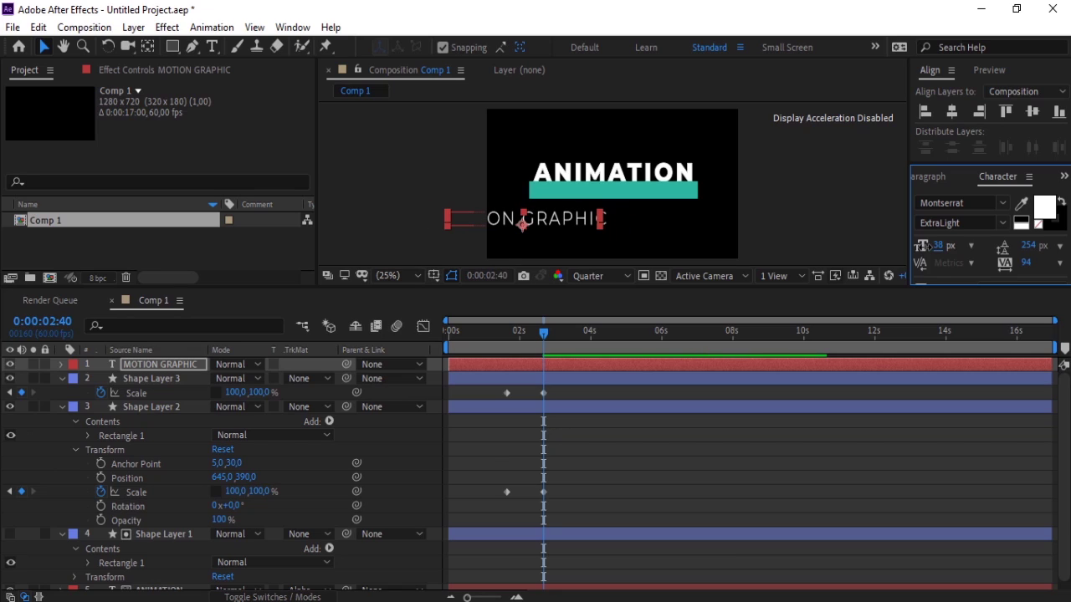
pyautogui.click(955, 121)
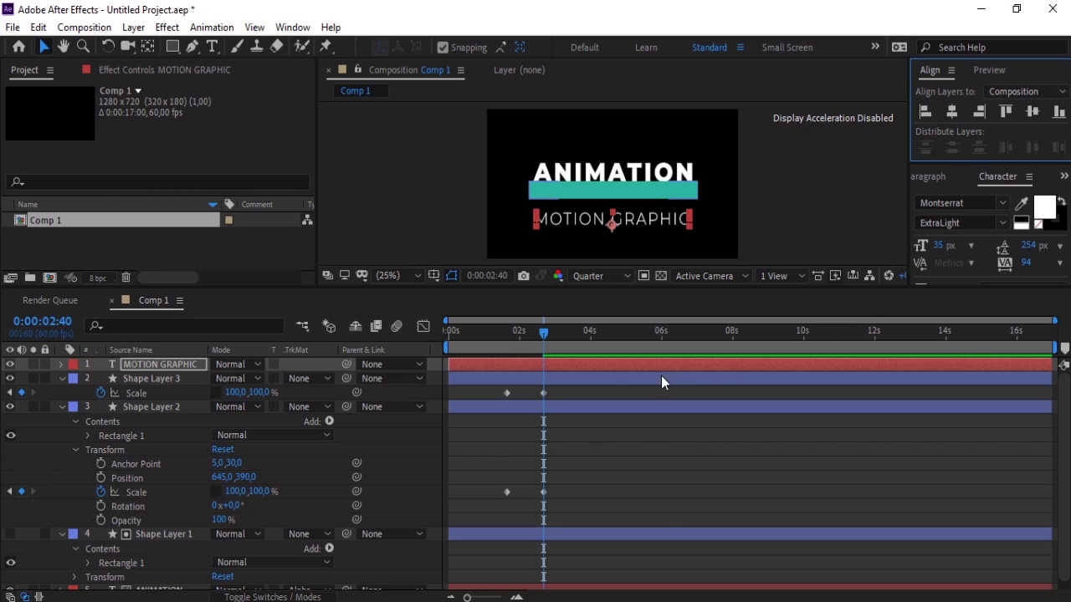
pyautogui.click(179, 367)
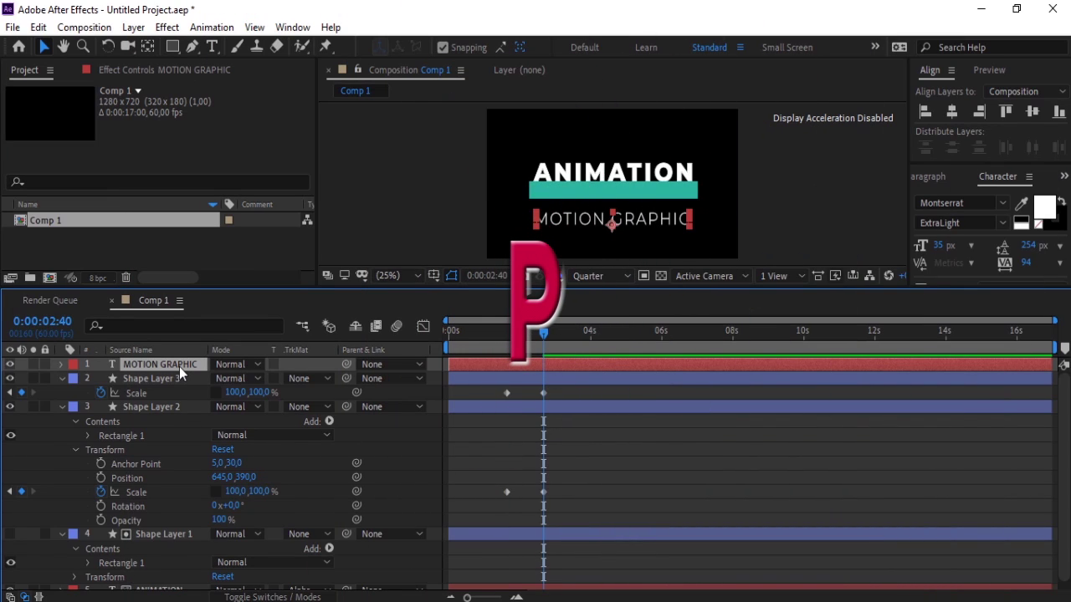
# Step: Position MOTION GRAPHIC at 617.6,425 on the teal bar and move its layer below Shape Layer 3
pyautogui.press('p')
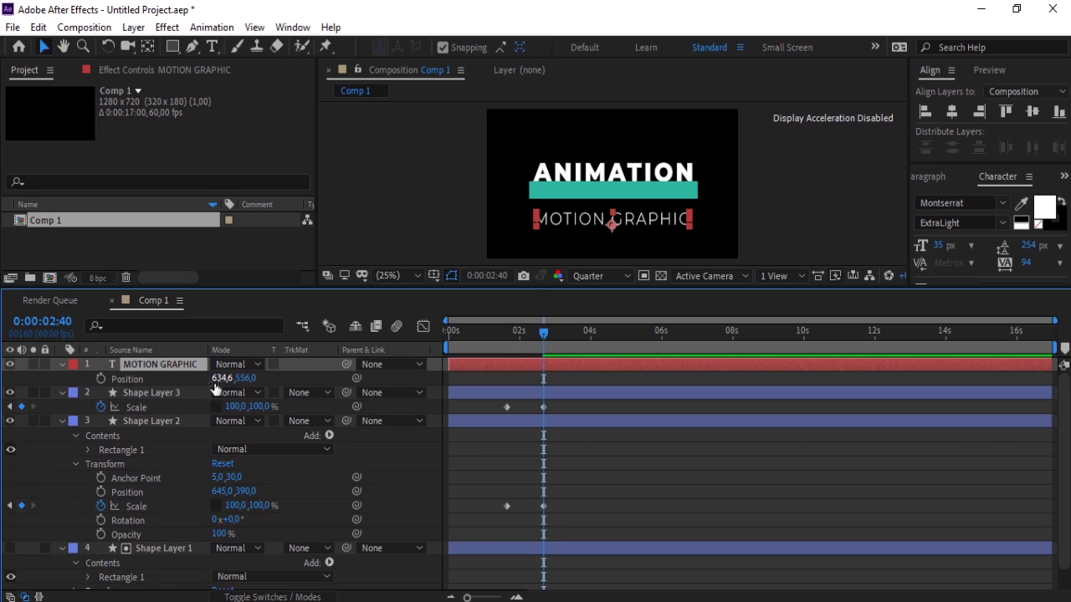
pyautogui.moveTo(225, 378); pyautogui.dragTo(209, 381)
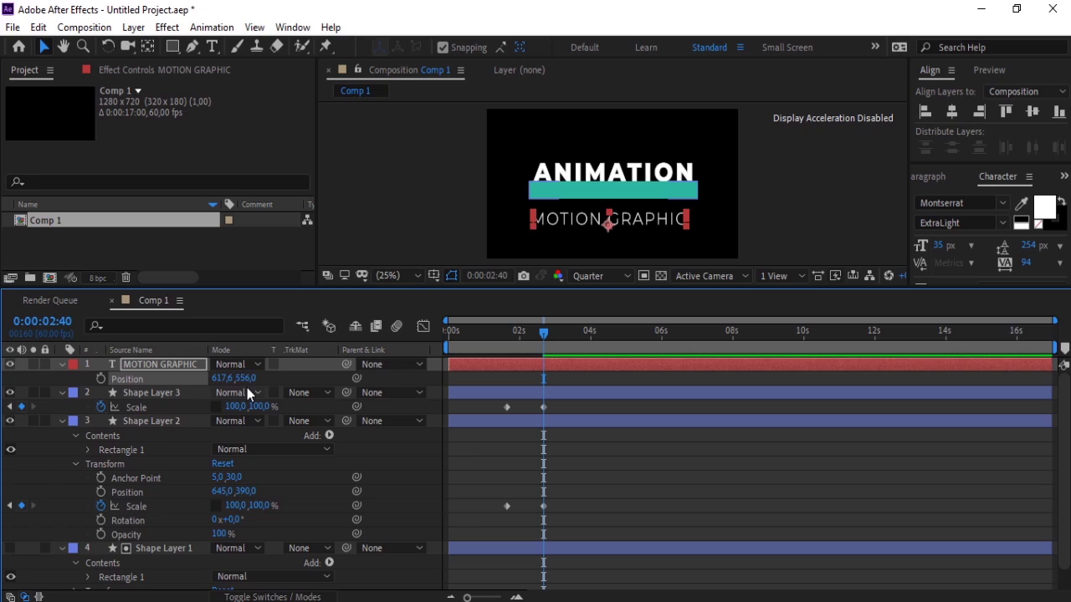
pyautogui.moveTo(241, 380); pyautogui.dragTo(117, 406)
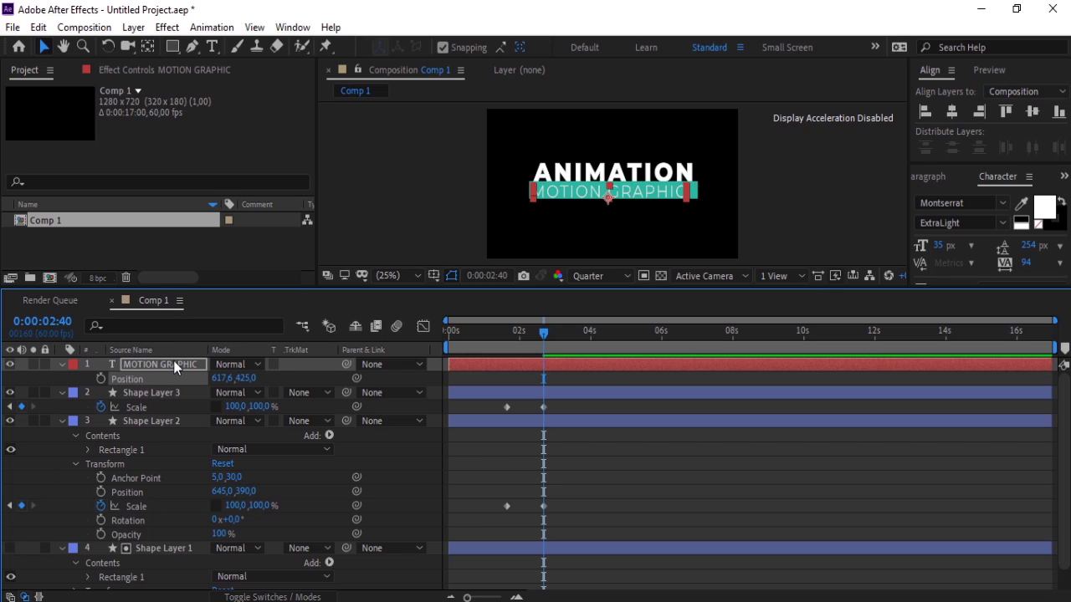
pyautogui.moveTo(175, 368); pyautogui.dragTo(190, 393)
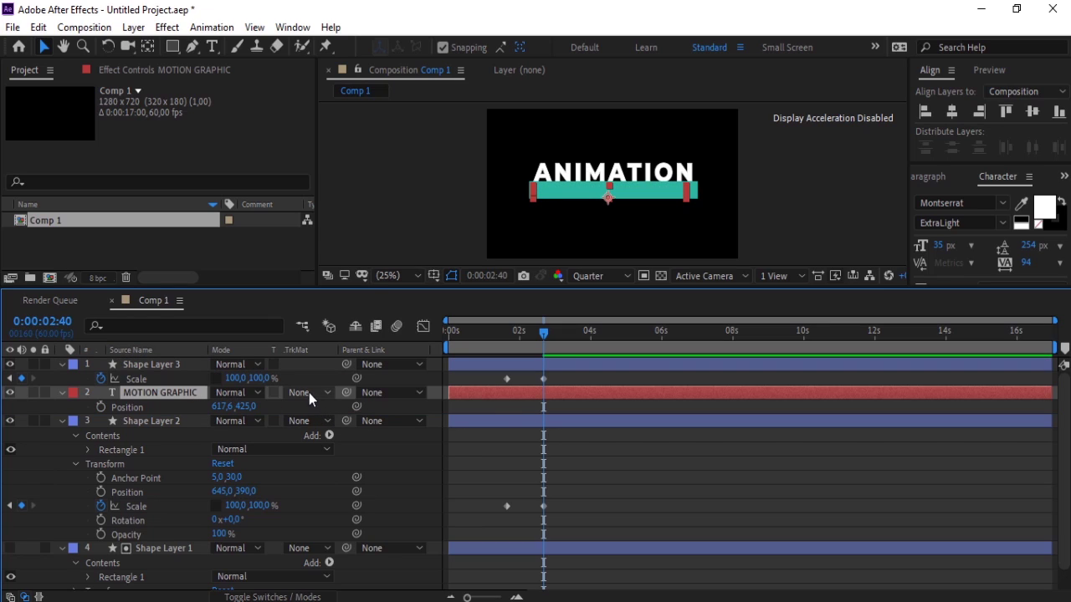
# Step: Set MOTION GRAPHIC's track matte to Alpha Matte 'Shape Layer 3', then go to 0:00:03:07
pyautogui.click(306, 393)
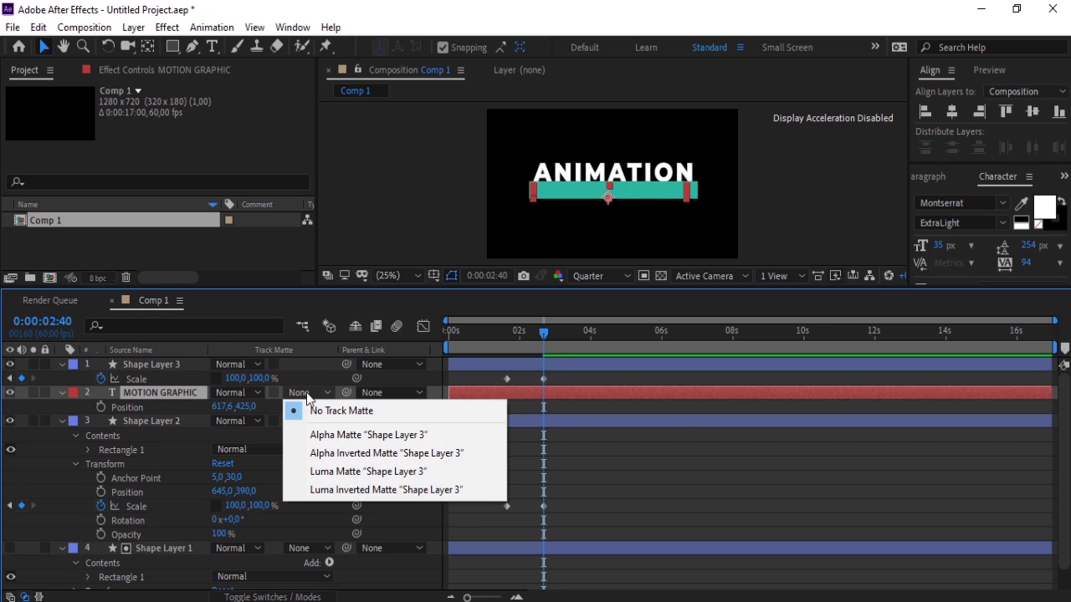
pyautogui.click(340, 437)
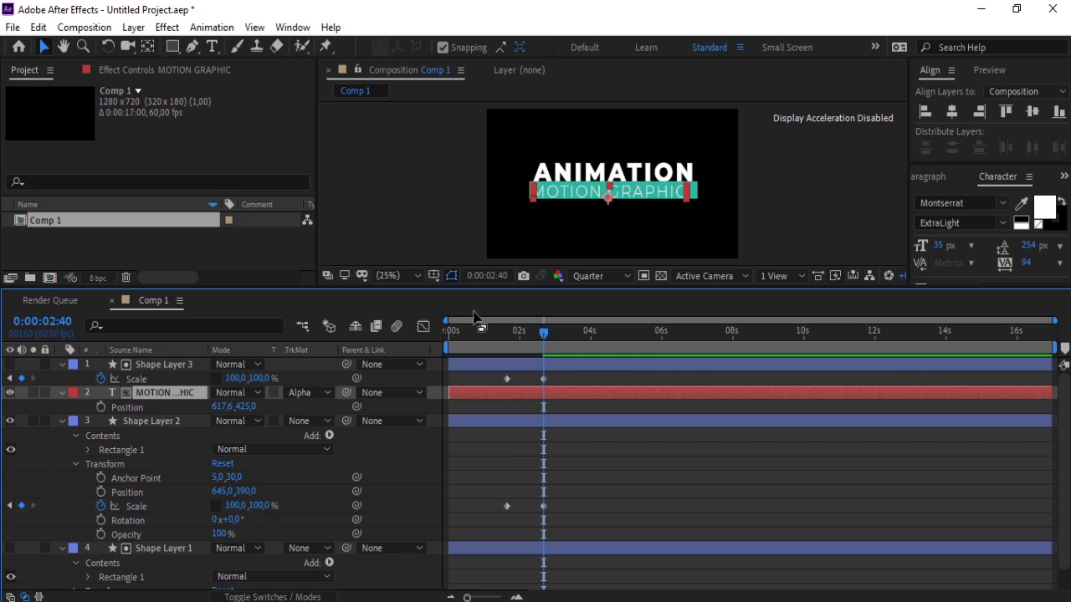
pyautogui.click(560, 339)
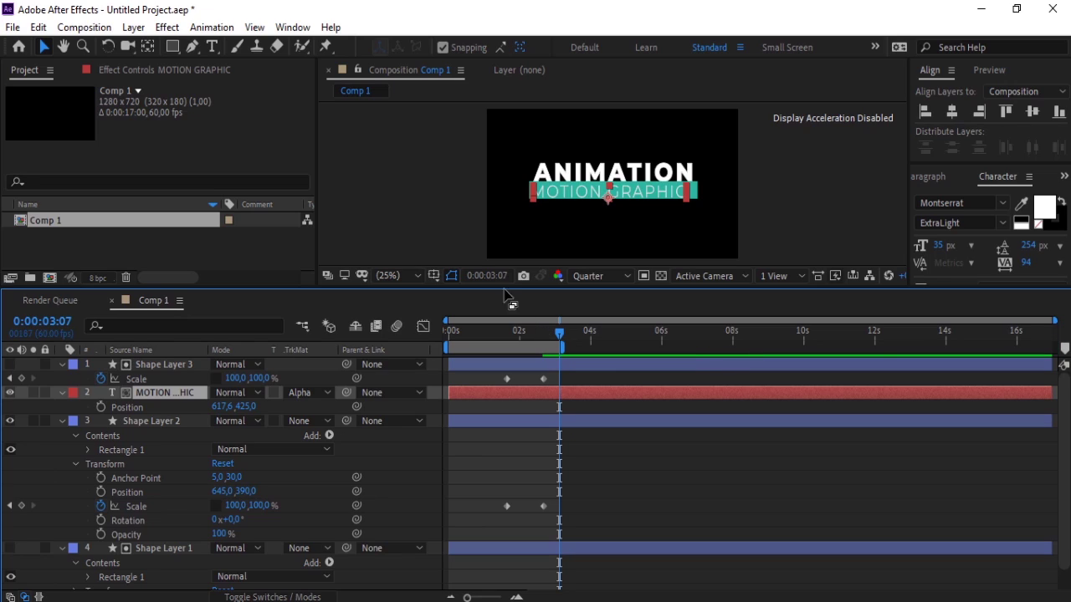
# Step: Enlarge the composition viewer, switch resolution to Full, and play the preview from 0:00:01:45
pyautogui.moveTo(501, 287); pyautogui.dragTo(633, 527)
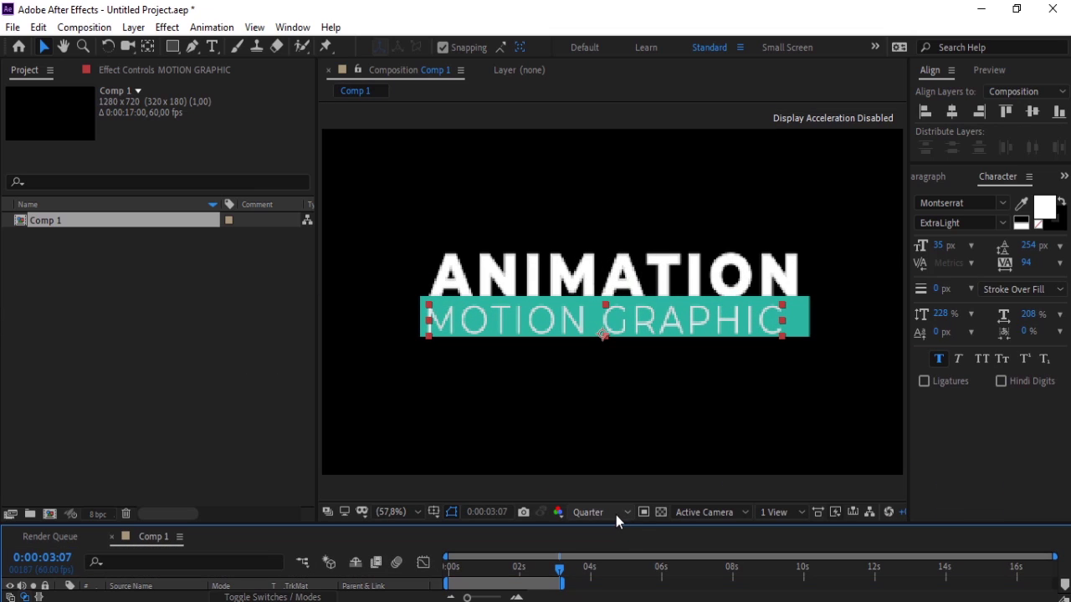
pyautogui.click(613, 510)
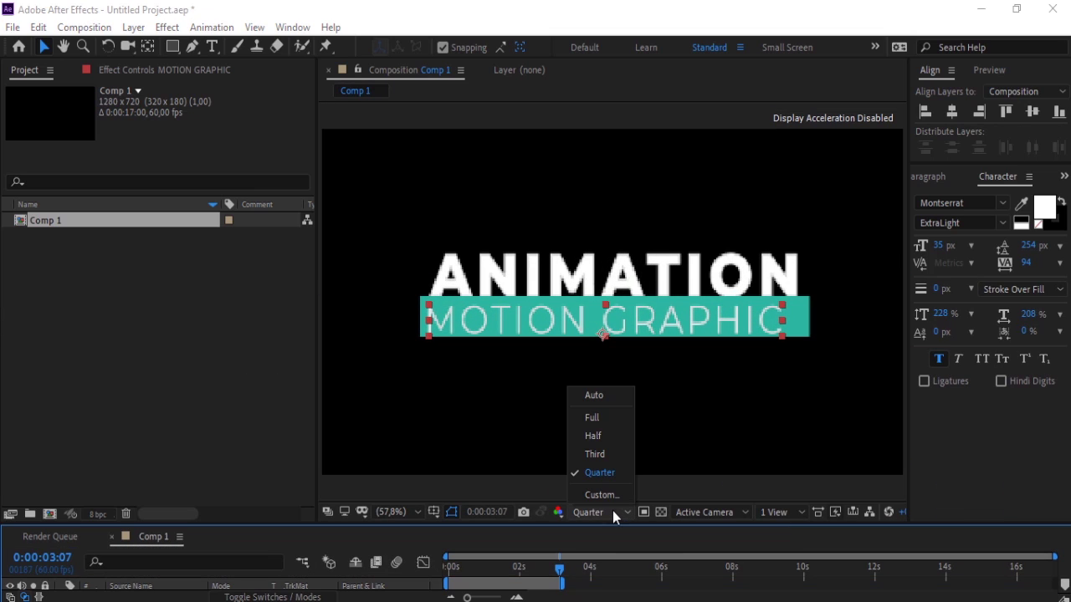
pyautogui.click(590, 418)
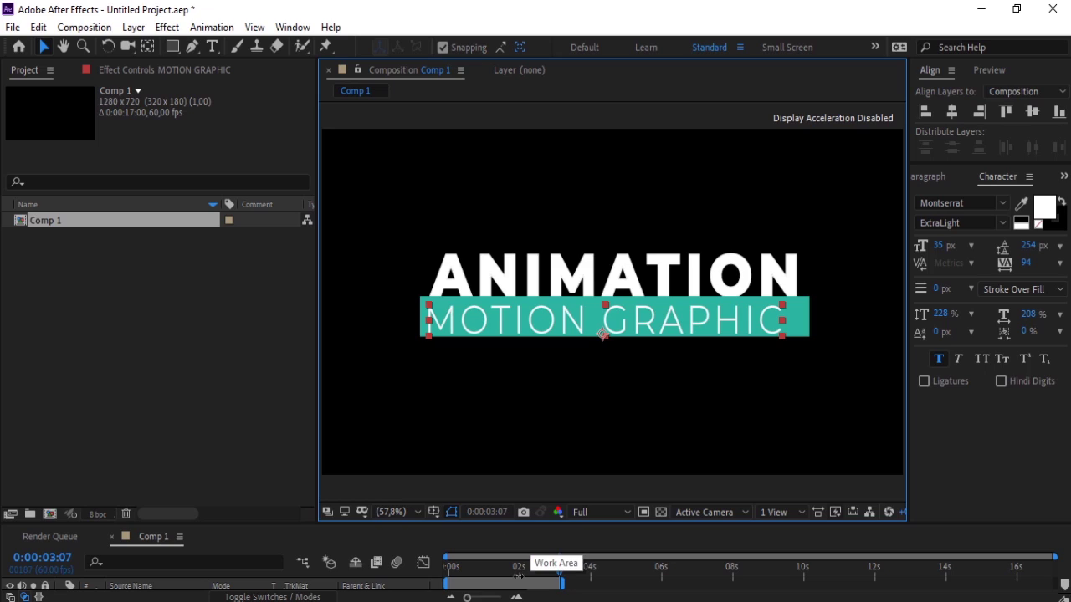
pyautogui.click(512, 577)
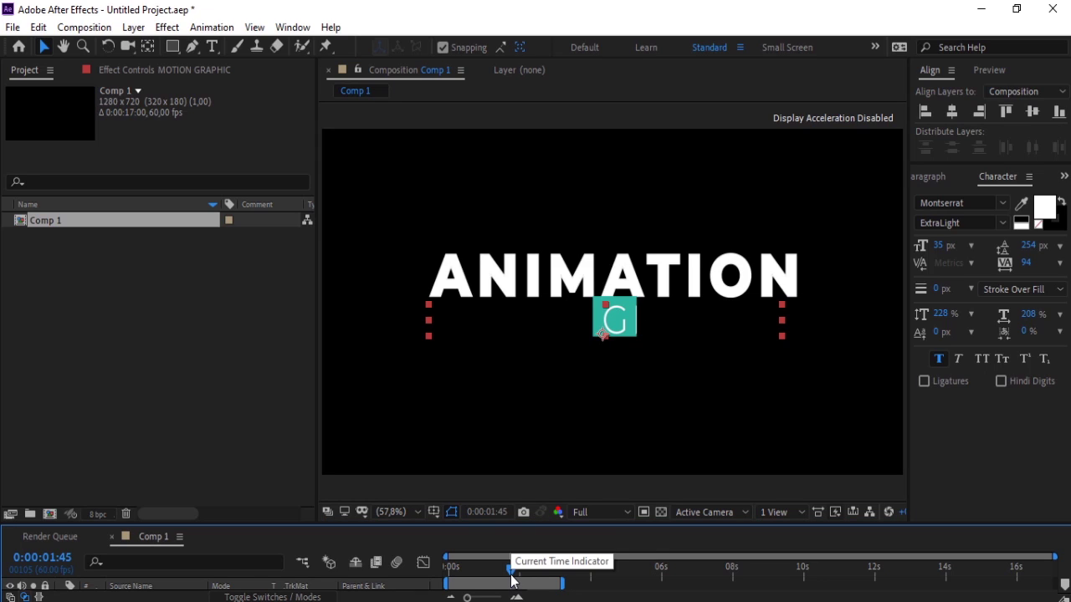
pyautogui.press('space')
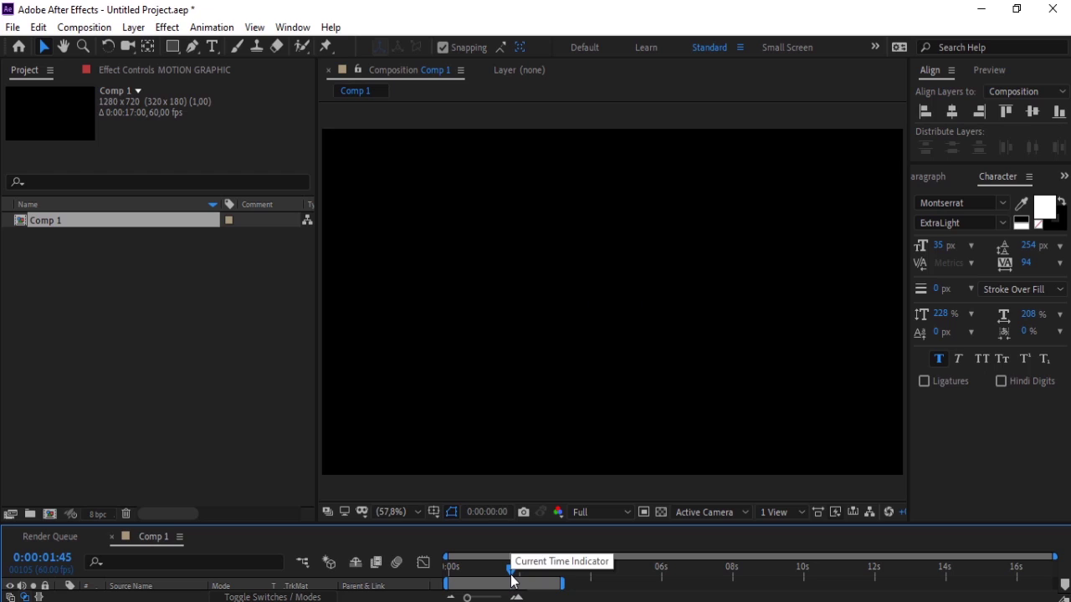